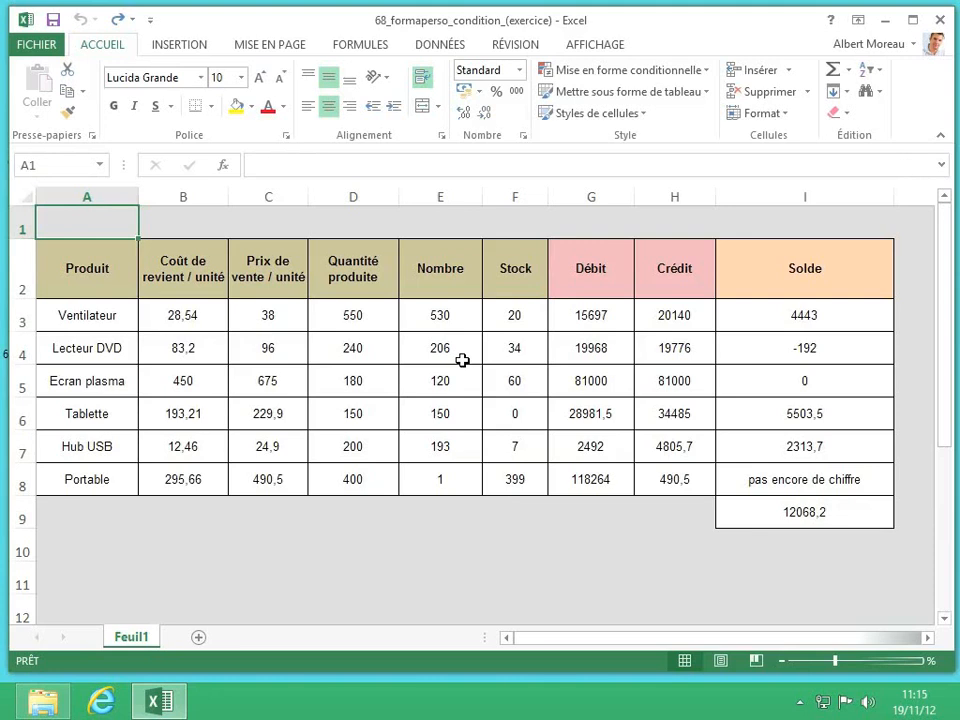
# Start a custom number format for the Solde total in I9 with the positive-value section "solde créditeur : "#" euros".
pyautogui.click(843, 512)
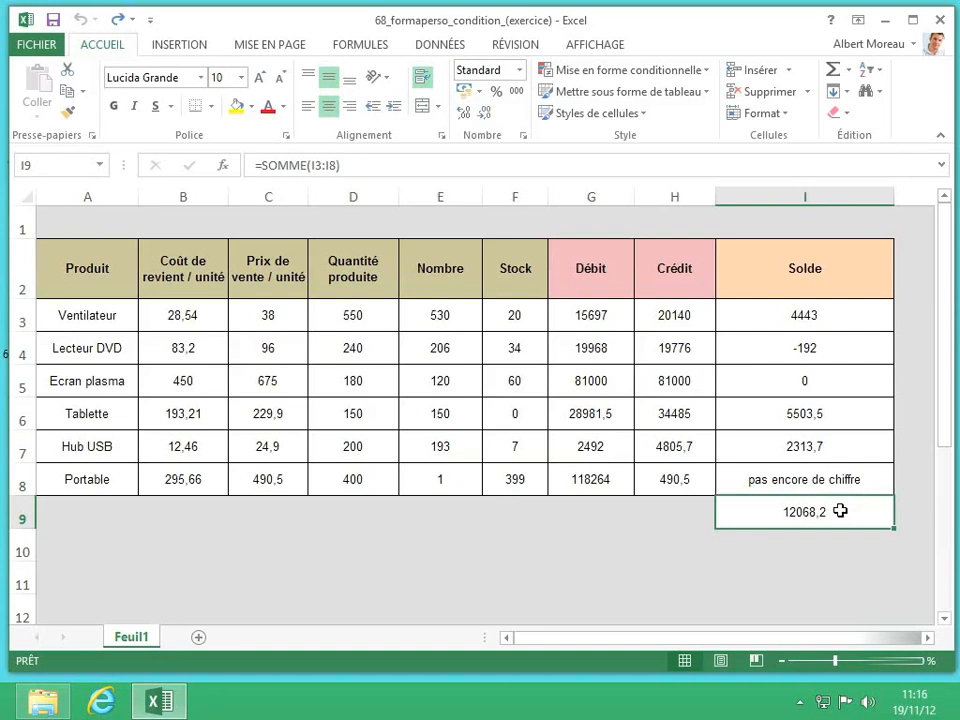
pyautogui.click(519, 71)
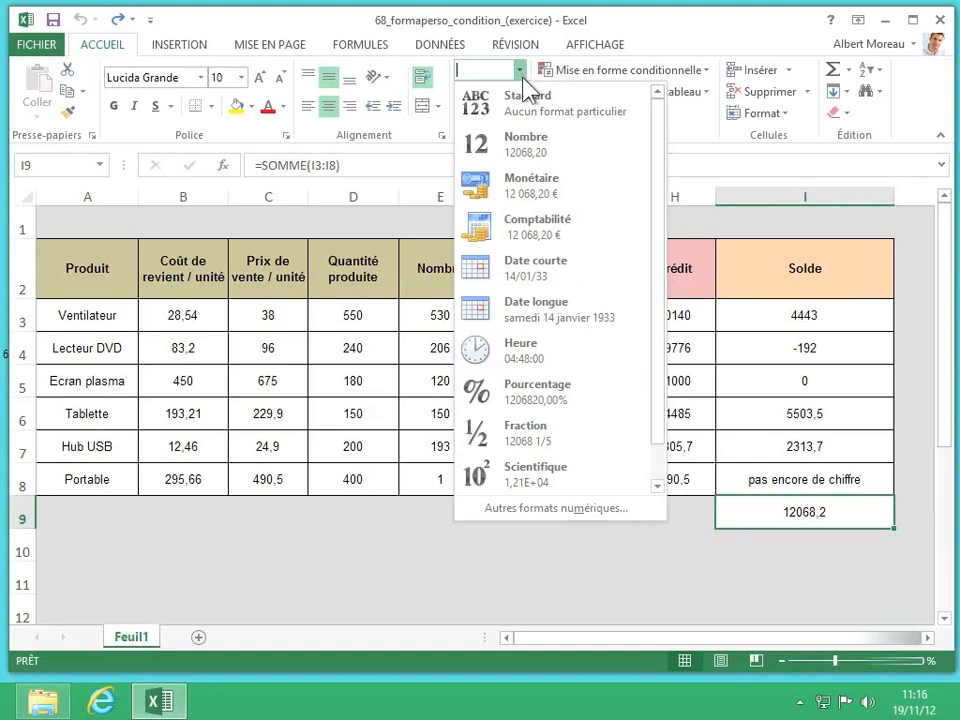
pyautogui.click(560, 510)
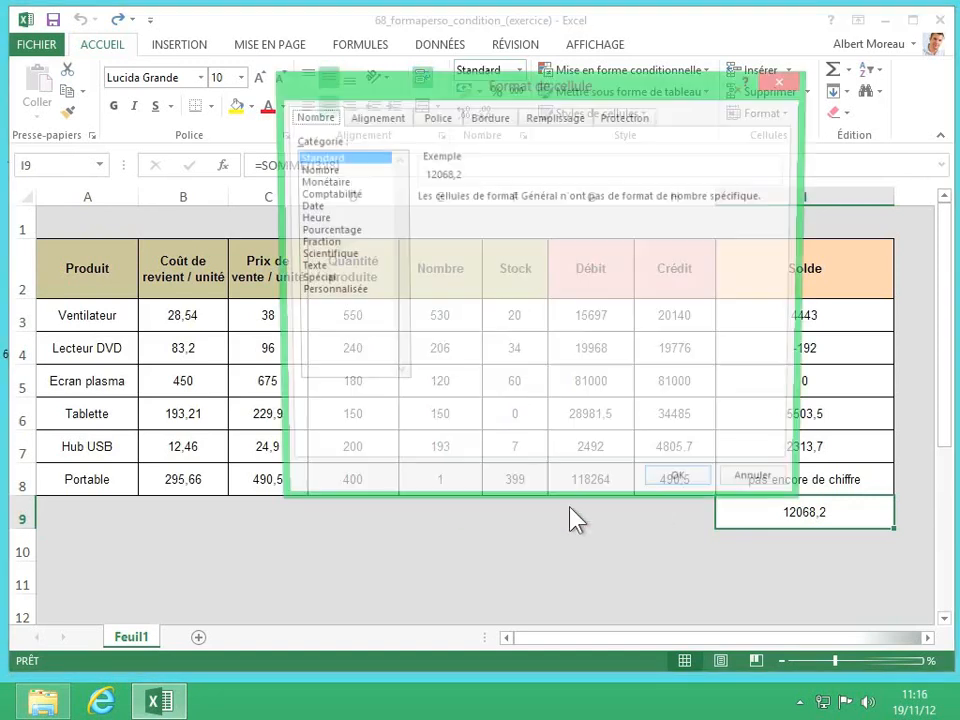
pyautogui.click(320, 291)
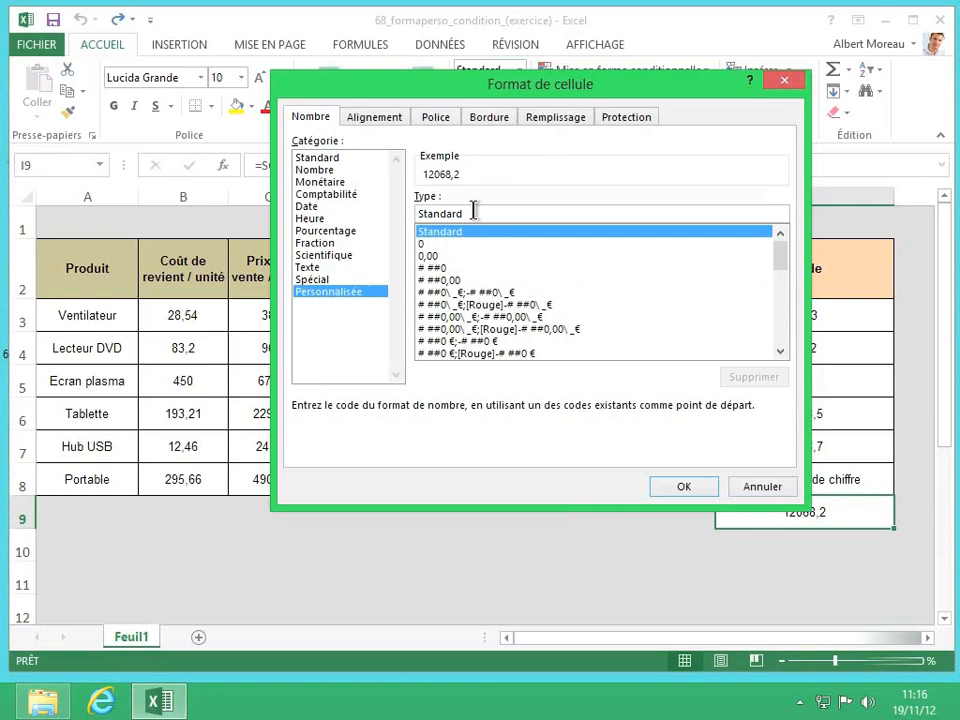
pyautogui.moveTo(474, 211); pyautogui.dragTo(395, 210)
pyautogui.press('BackSpace')
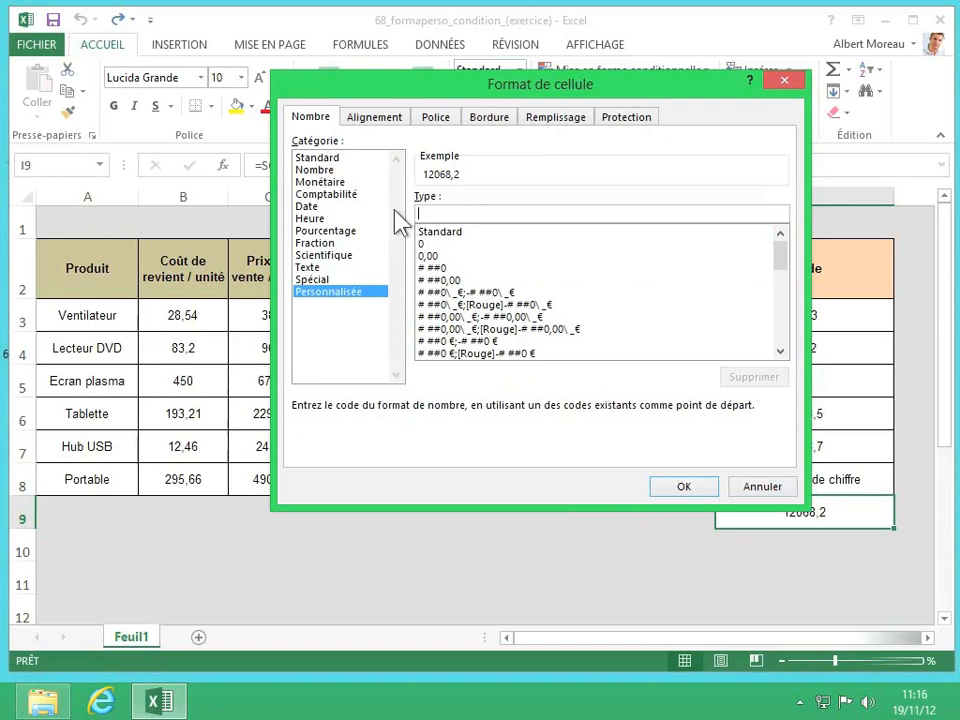
pyautogui.write('"sol')
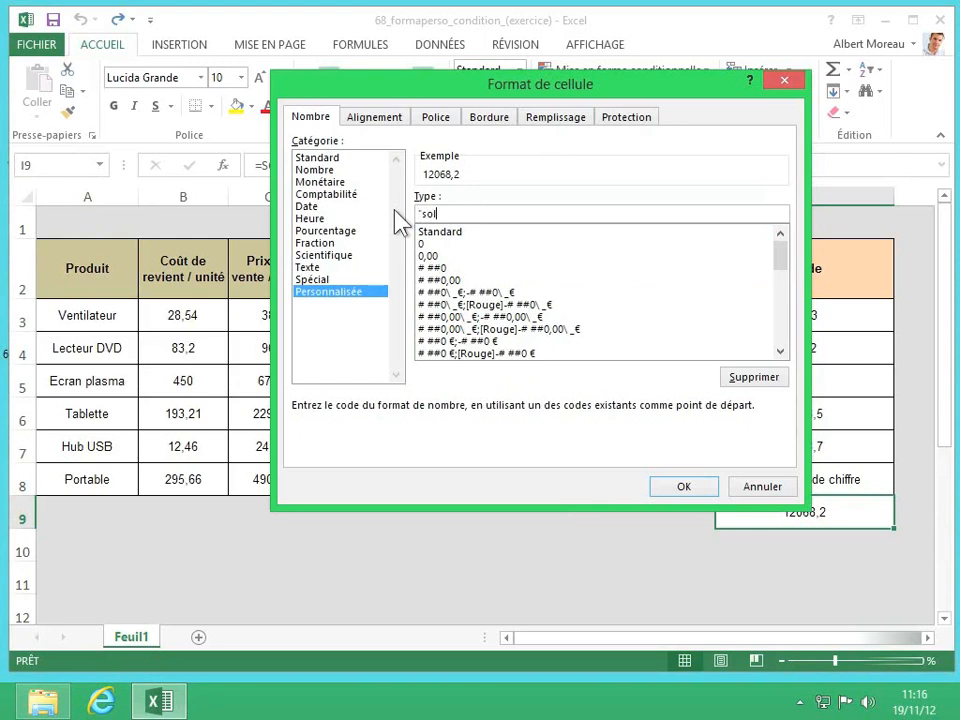
pyautogui.write('de créditeur : "')
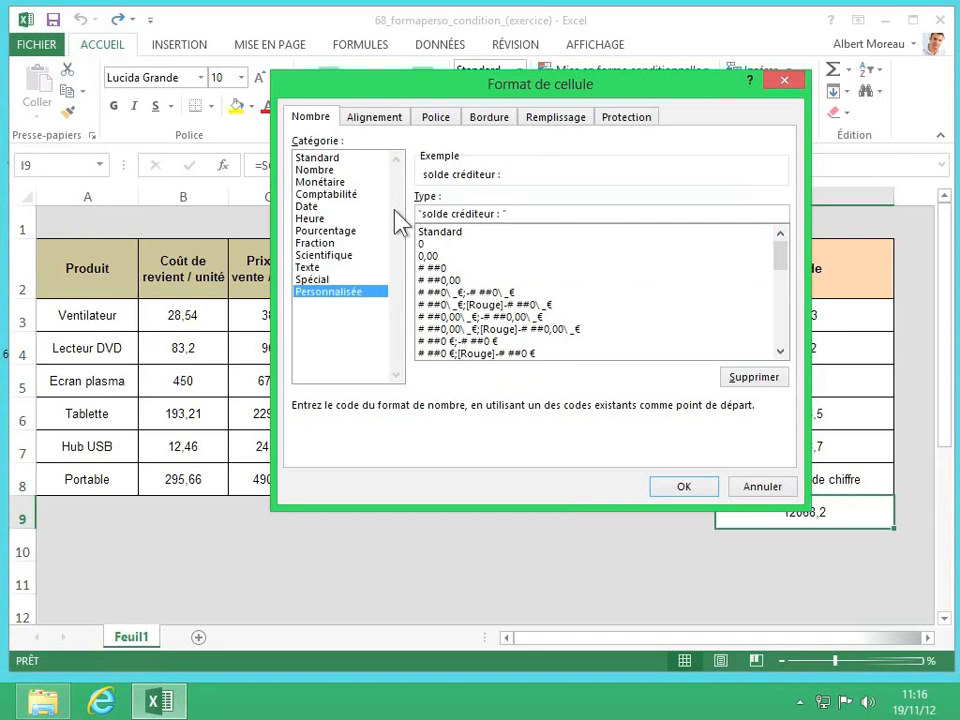
pyautogui.write('#" euros"')
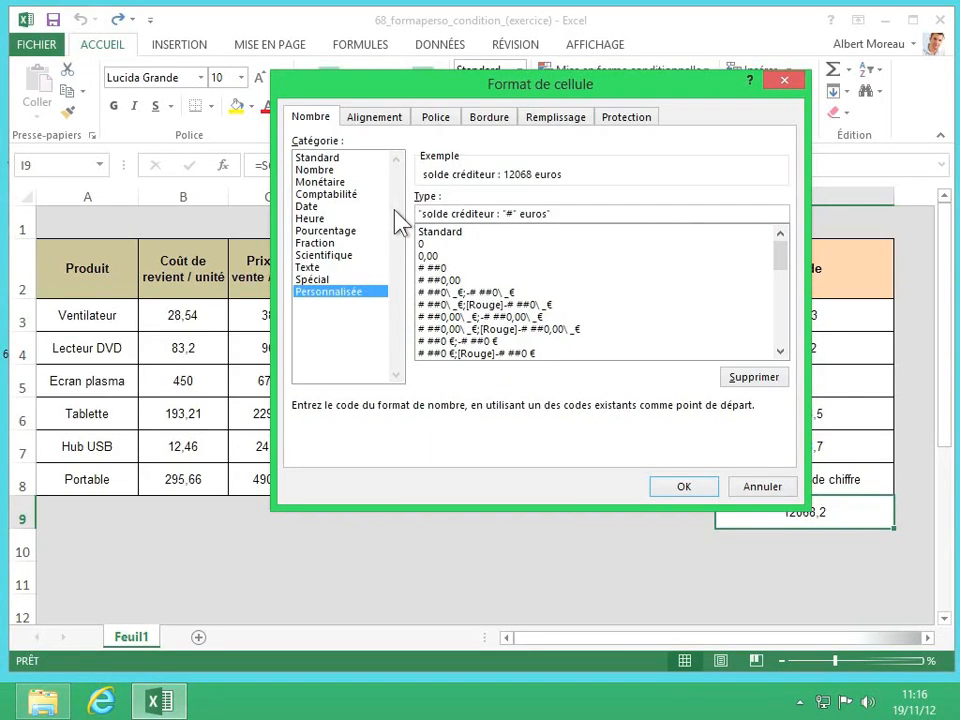
# Add the negative-value section "solde débiteur : "#" euros" after a semicolon and apply the custom format to I9.
pyautogui.write(';')
pyautogui.write('"solde cr')
pyautogui.press('BackSpace')
pyautogui.press('BackSpace')
pyautogui.write('débiteur : "#')
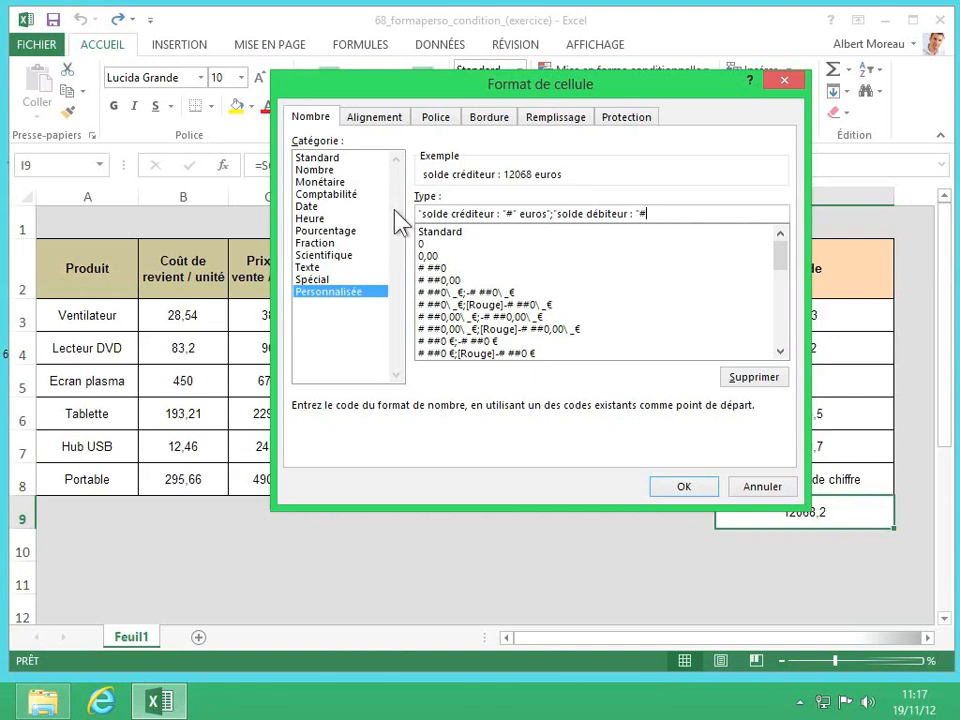
pyautogui.write('" euros"')
pyautogui.click(680, 488)
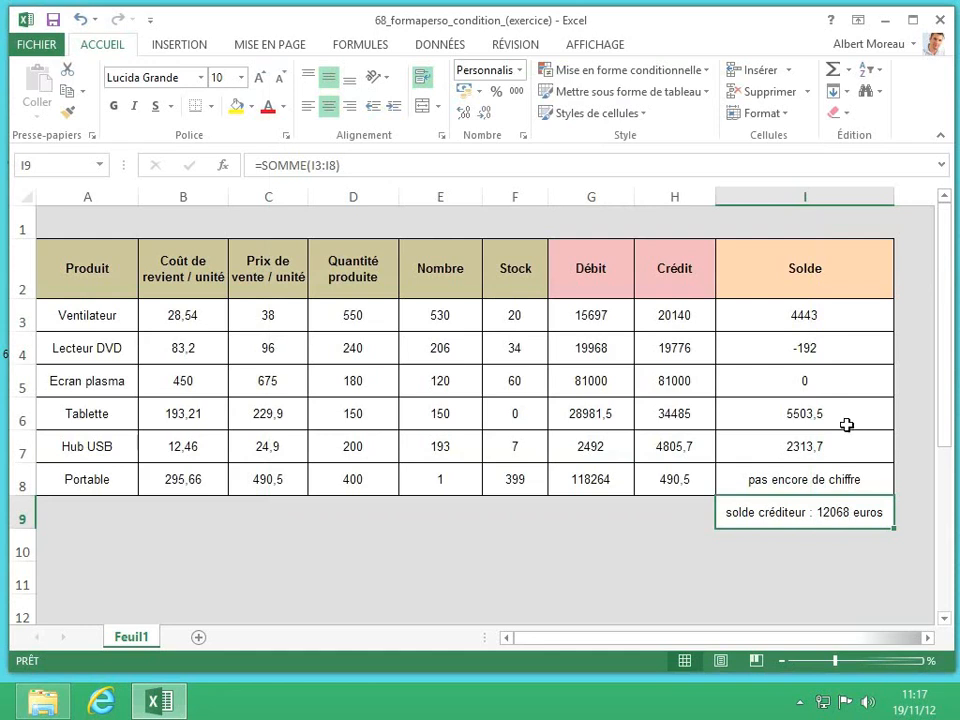
# Test the total's format by entering -100000 as the Lecteur DVD balance in I4, and undo that entry.
pyautogui.click(841, 350)
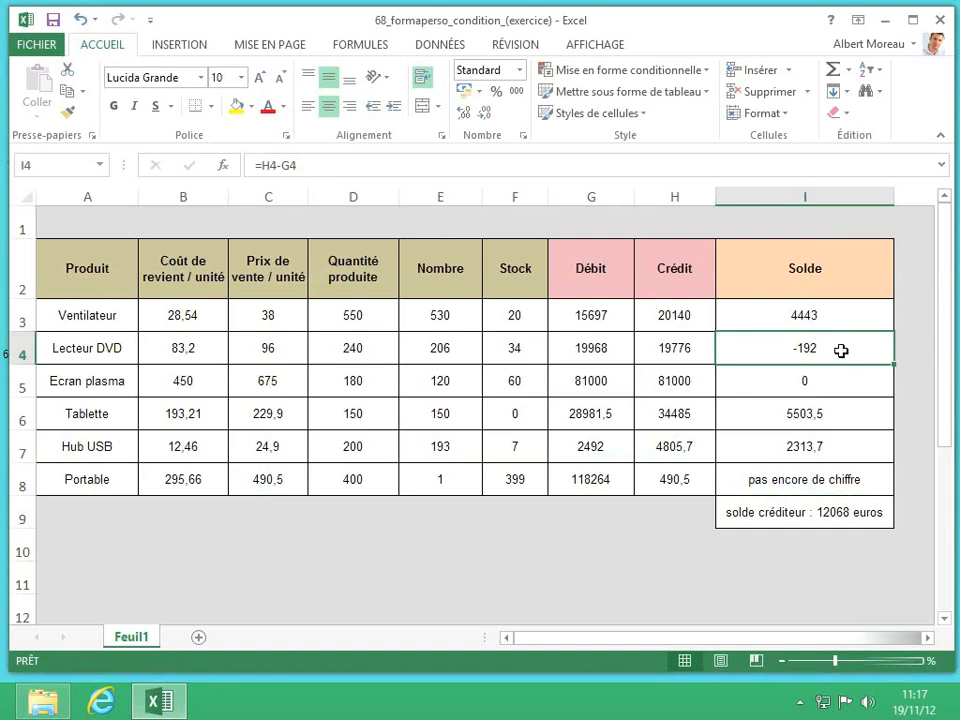
pyautogui.write('-1000')
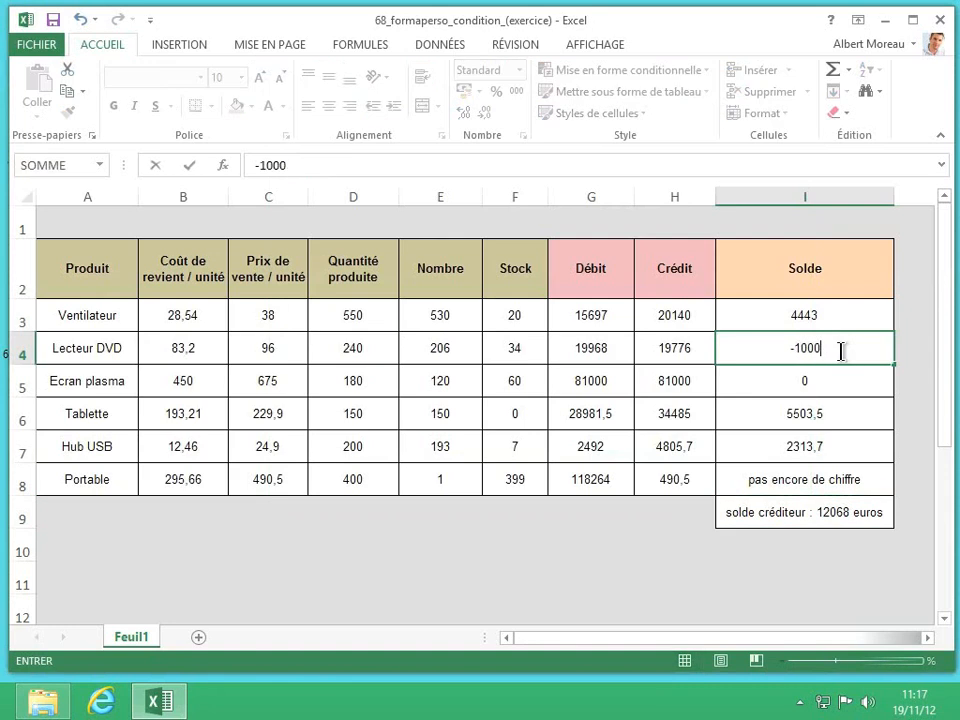
pyautogui.write('00')
pyautogui.press('Return')
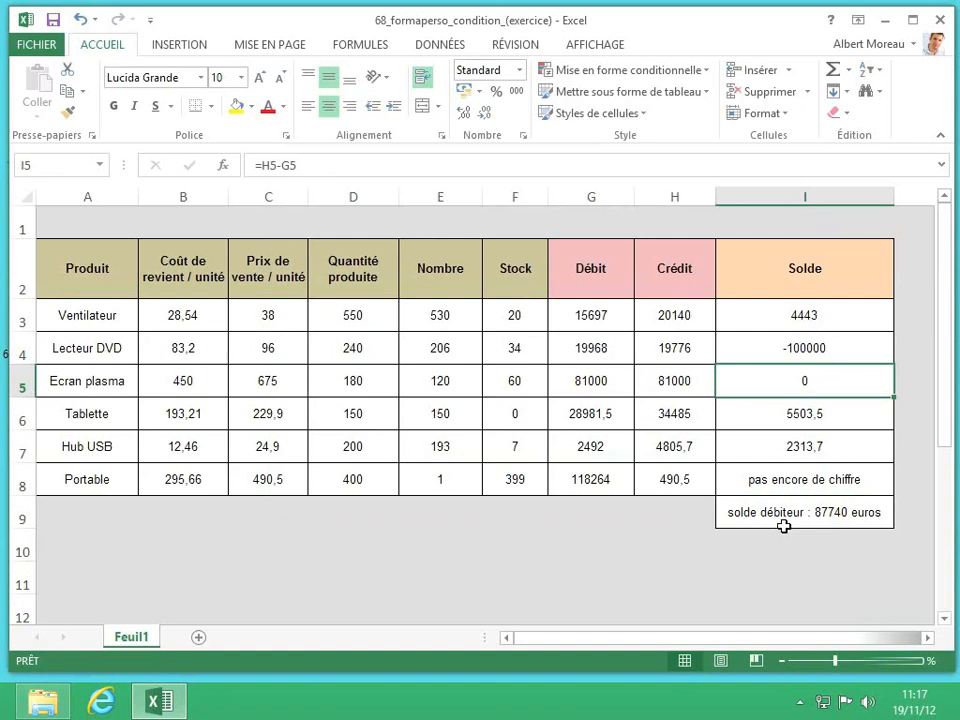
pyautogui.hotkey('ctrl', 'z')
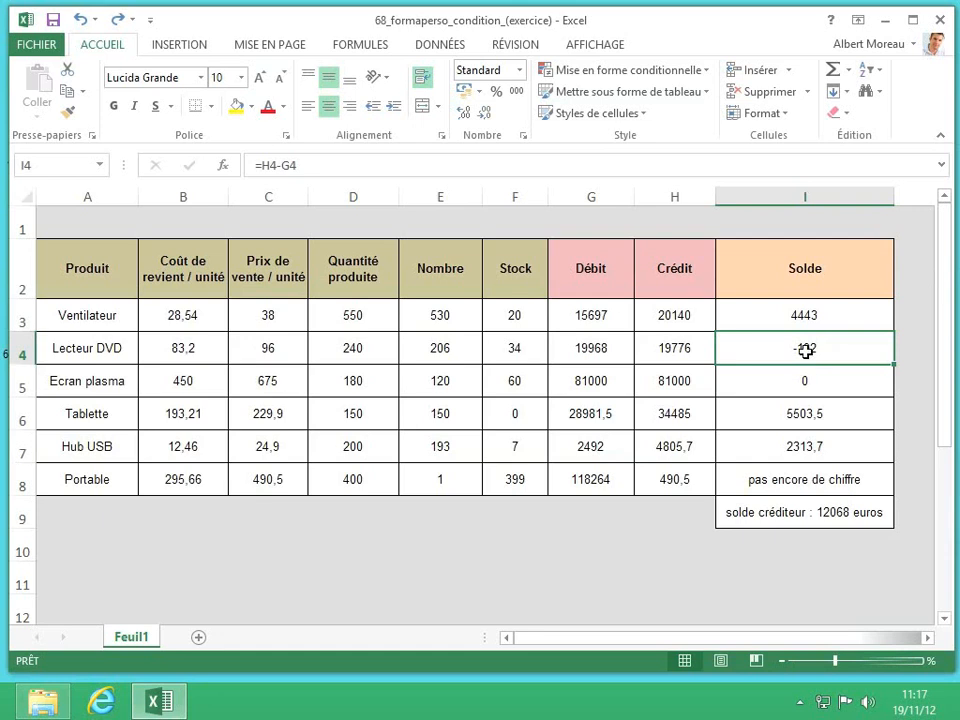
# Start a custom number format for the Solde values in I3:I8 with the positive-value section 0,00" euros" followed by a semicolon.
pyautogui.moveTo(790, 314); pyautogui.dragTo(788, 477)
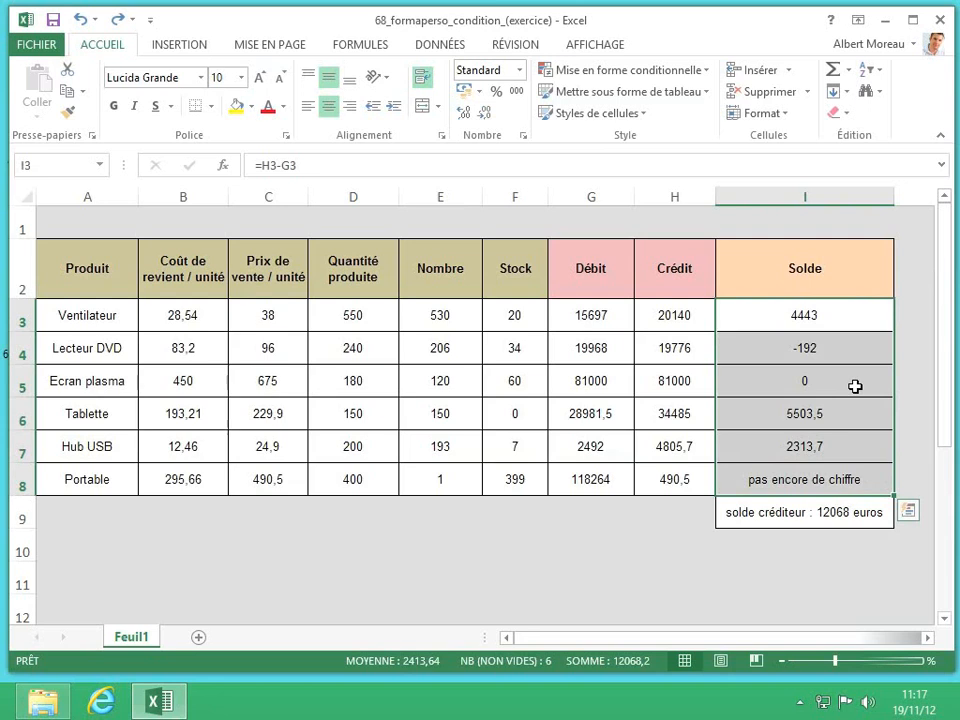
pyautogui.click(519, 70)
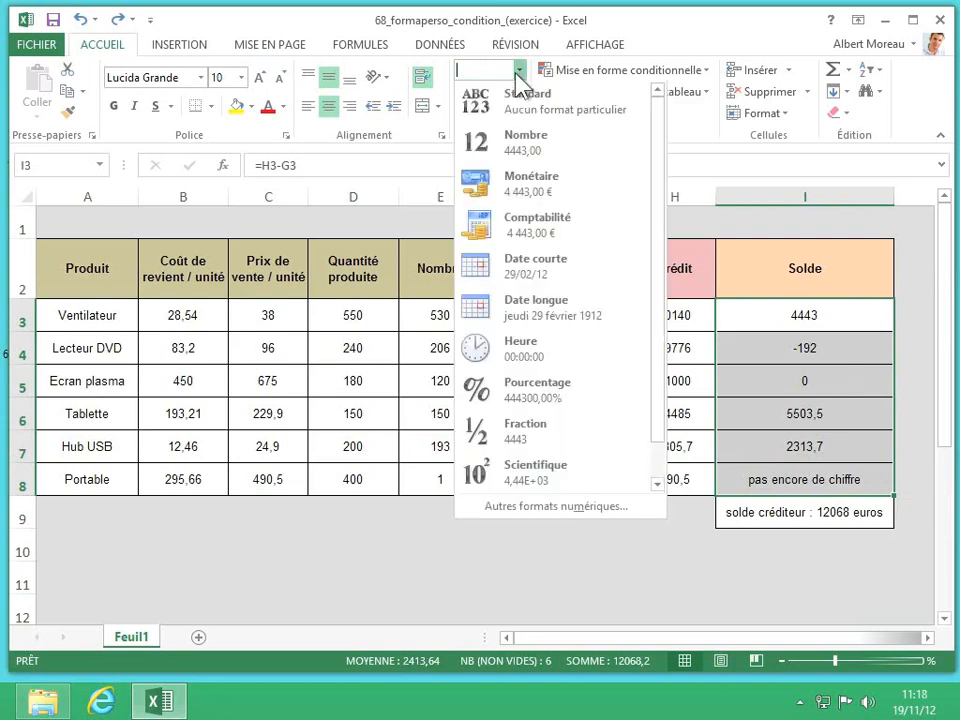
pyautogui.click(540, 510)
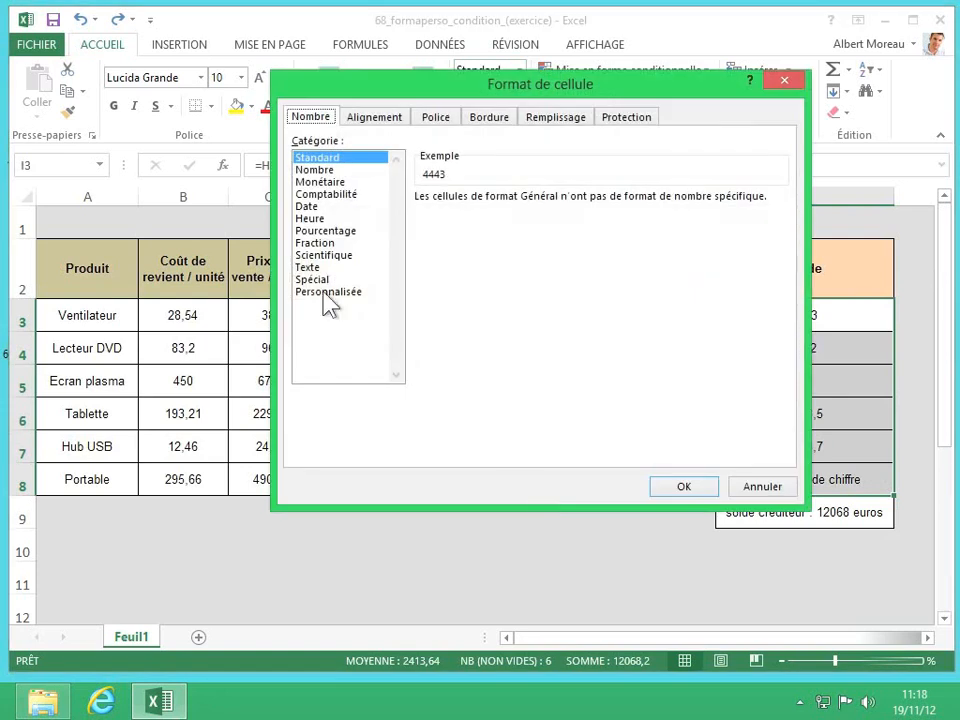
pyautogui.click(326, 292)
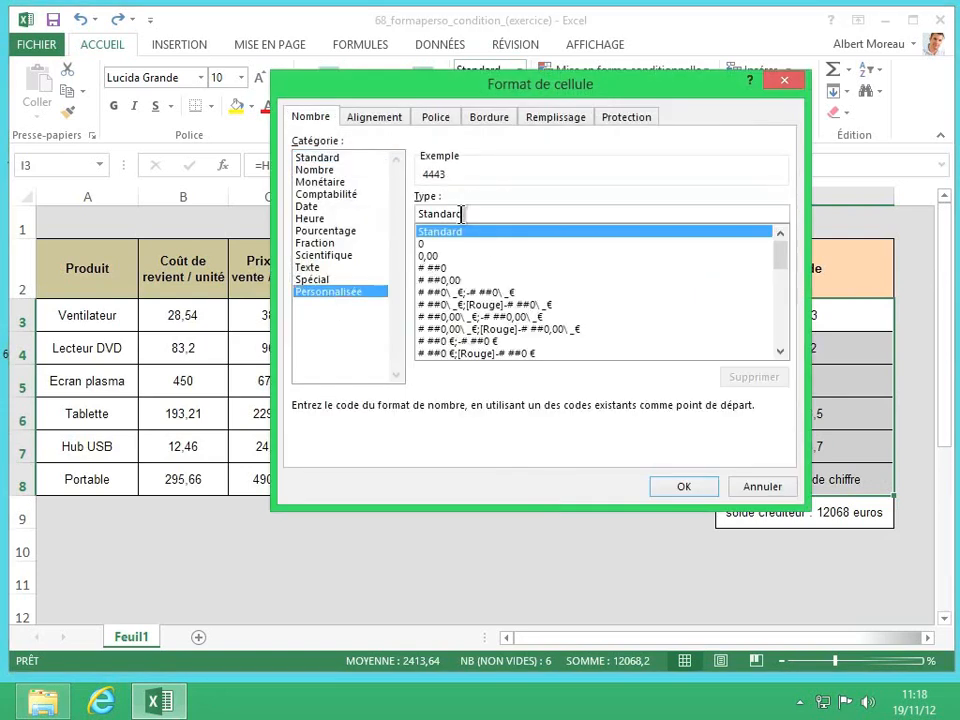
pyautogui.doubleClick(460, 213)
pyautogui.press('Delete')
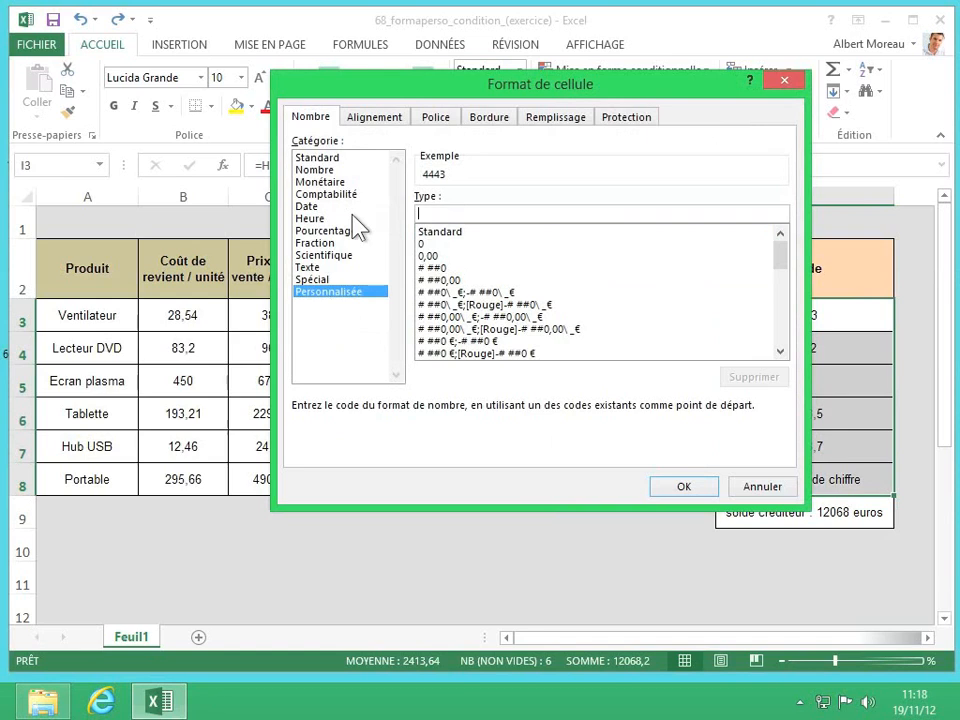
pyautogui.write('0,0')
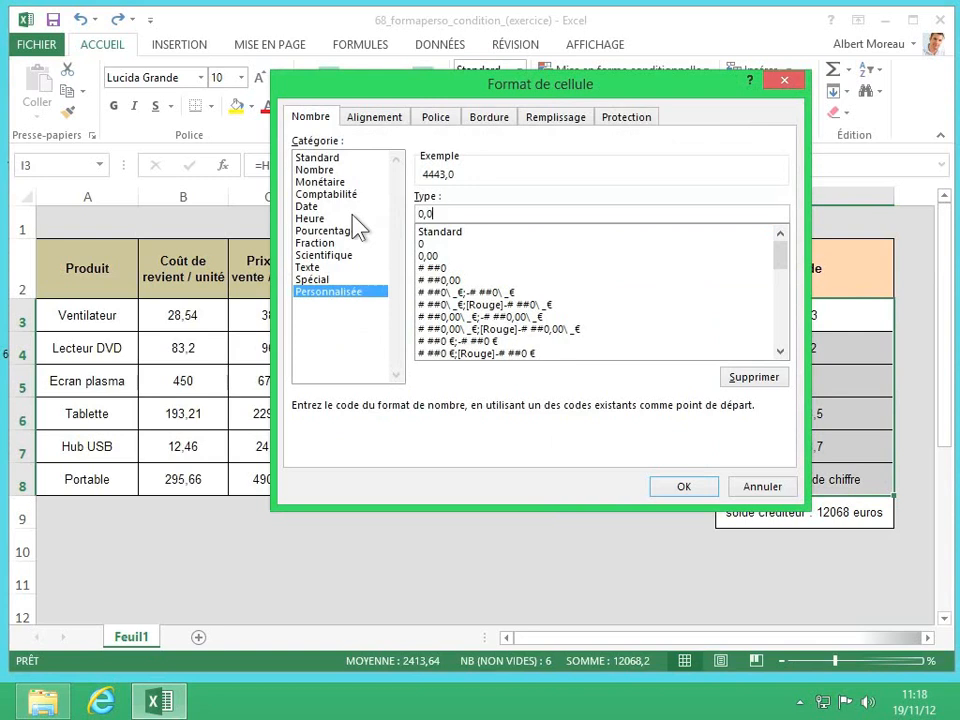
pyautogui.write('0')
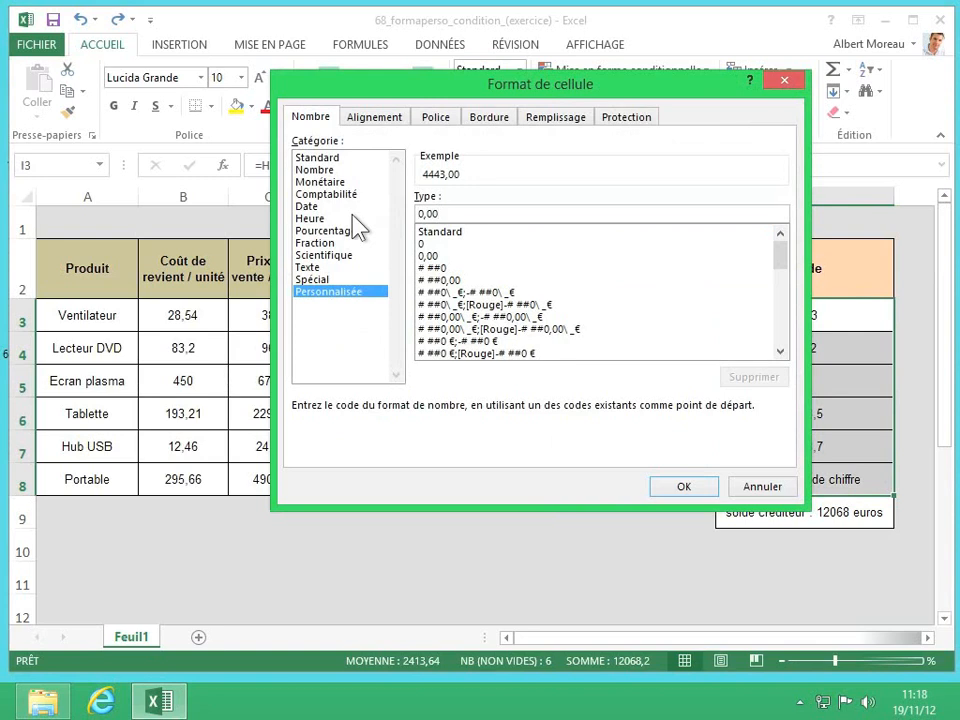
pyautogui.write('" euro')
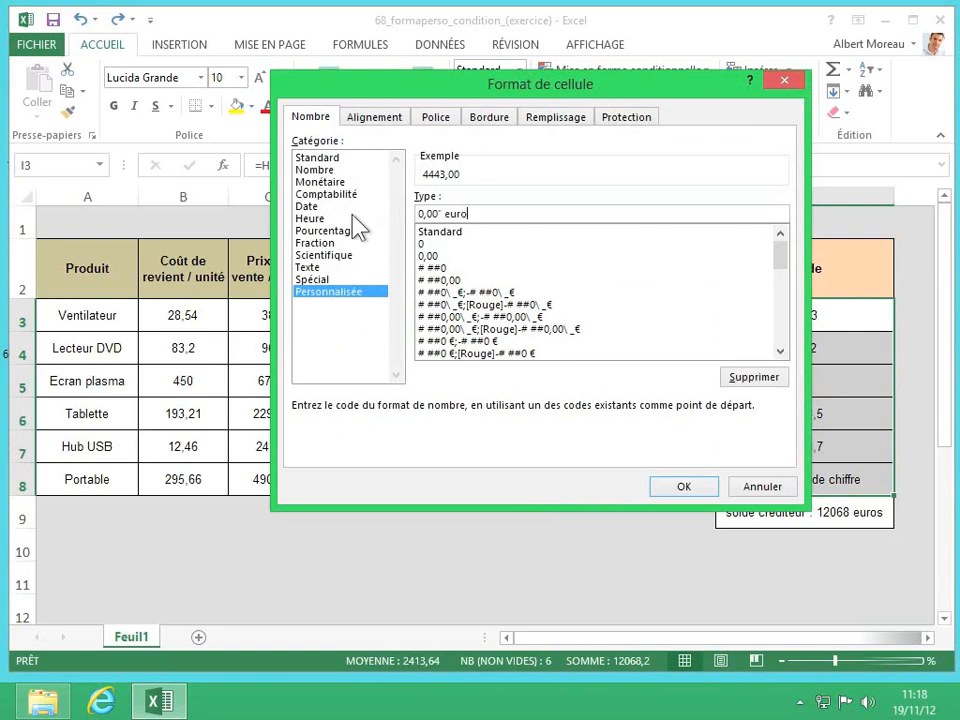
pyautogui.write('s";')
# Add the sections [Rouge]-0,00" euros" for negatives, [Bleu]0,00" euros" for zero and [Vert]@ for text, and apply the format to I3:I8.
pyautogui.write('[Rouge]-0,00')
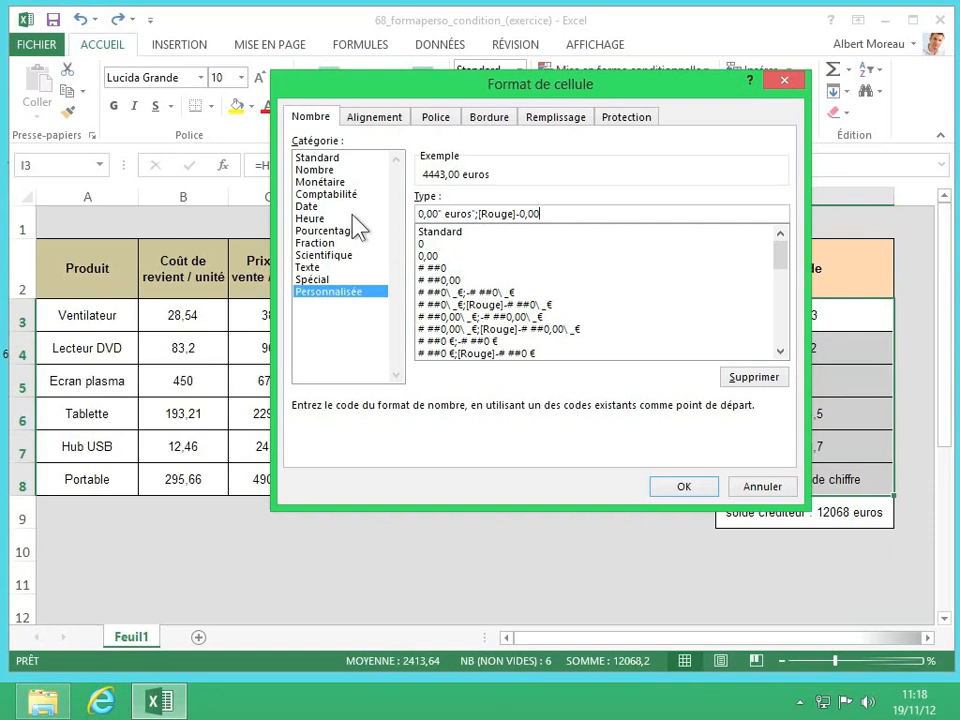
pyautogui.write('" euros";')
pyautogui.write('[Bleu]0,00')
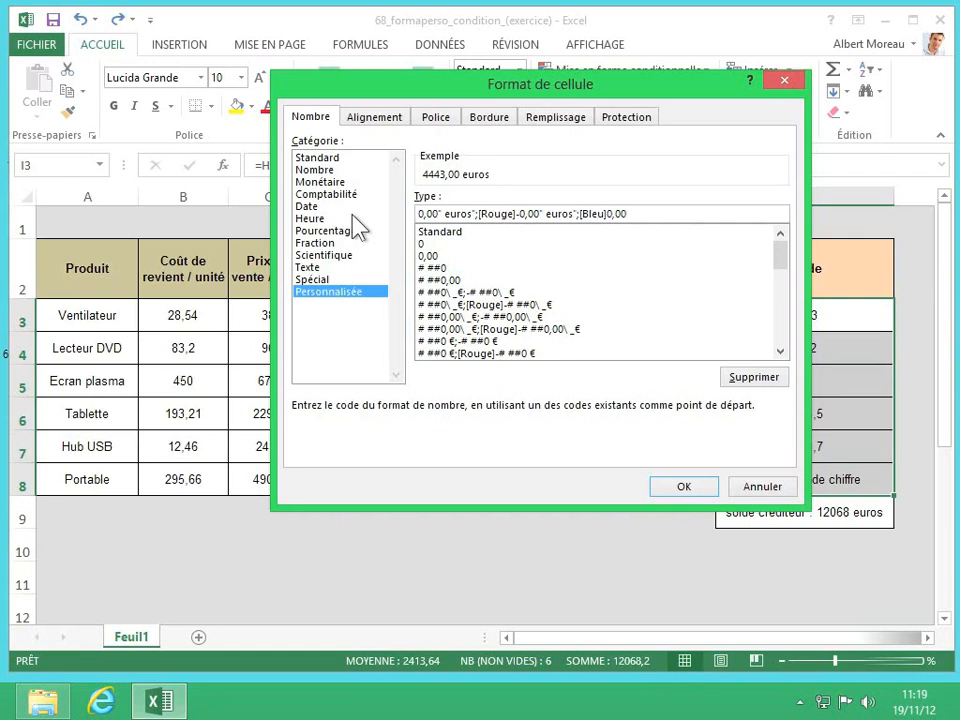
pyautogui.write('" euros";')
pyautogui.write('[Vert]@')
pyautogui.click(680, 488)
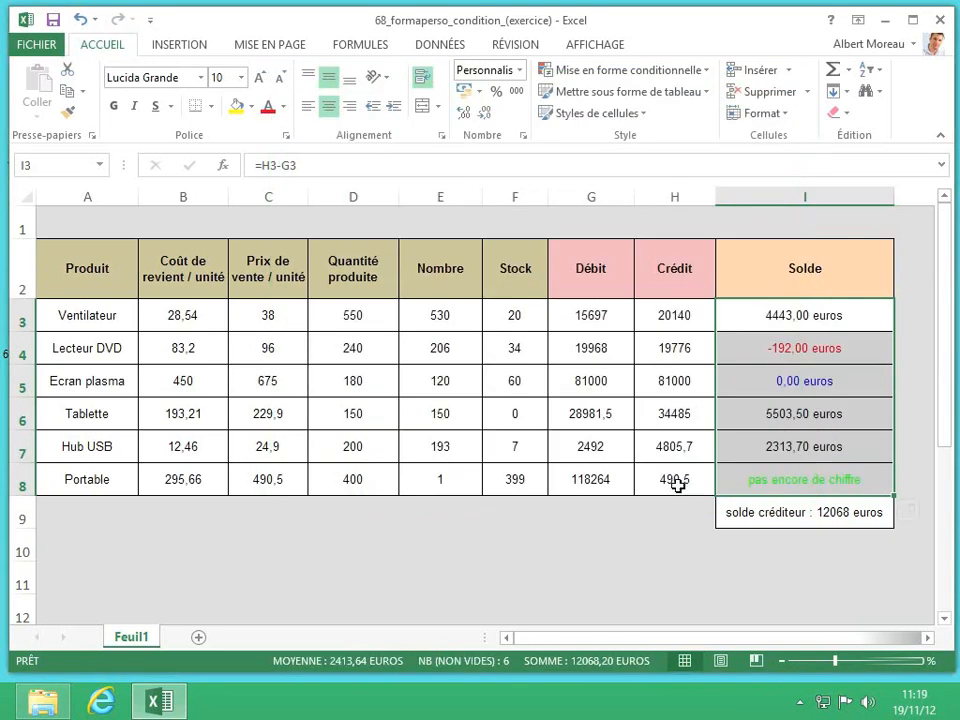
pyautogui.click(874, 350)
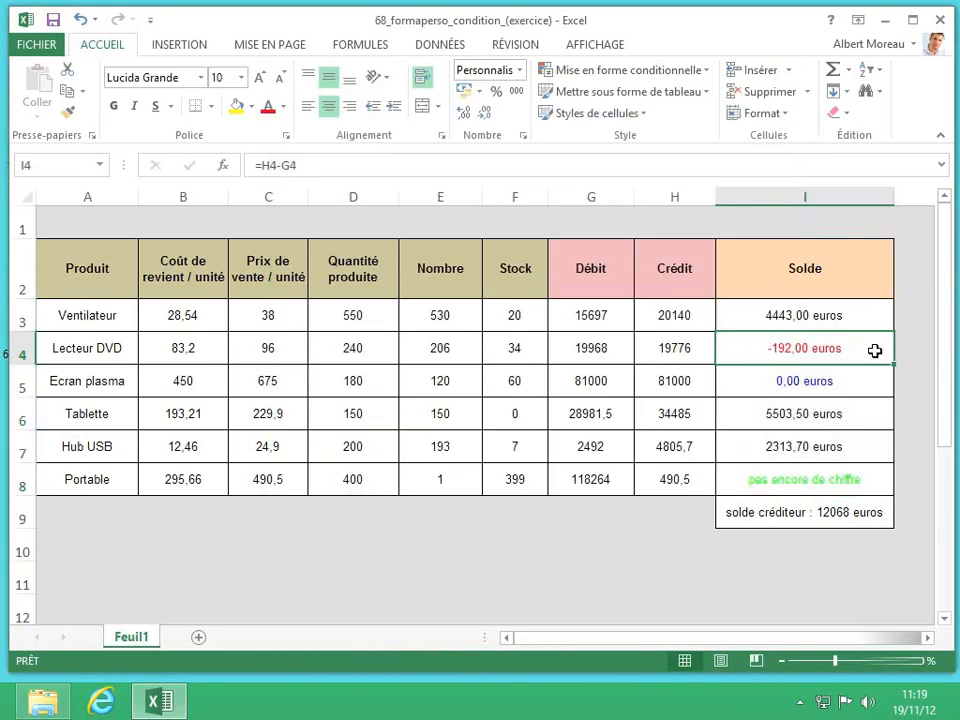
pyautogui.click(874, 386)
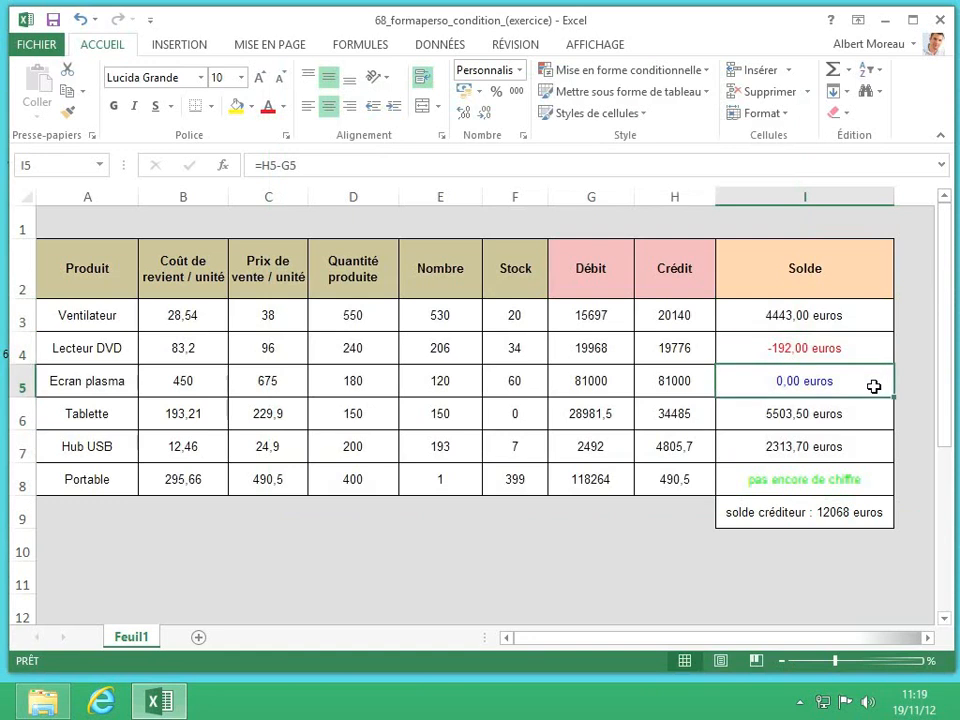
pyautogui.click(880, 480)
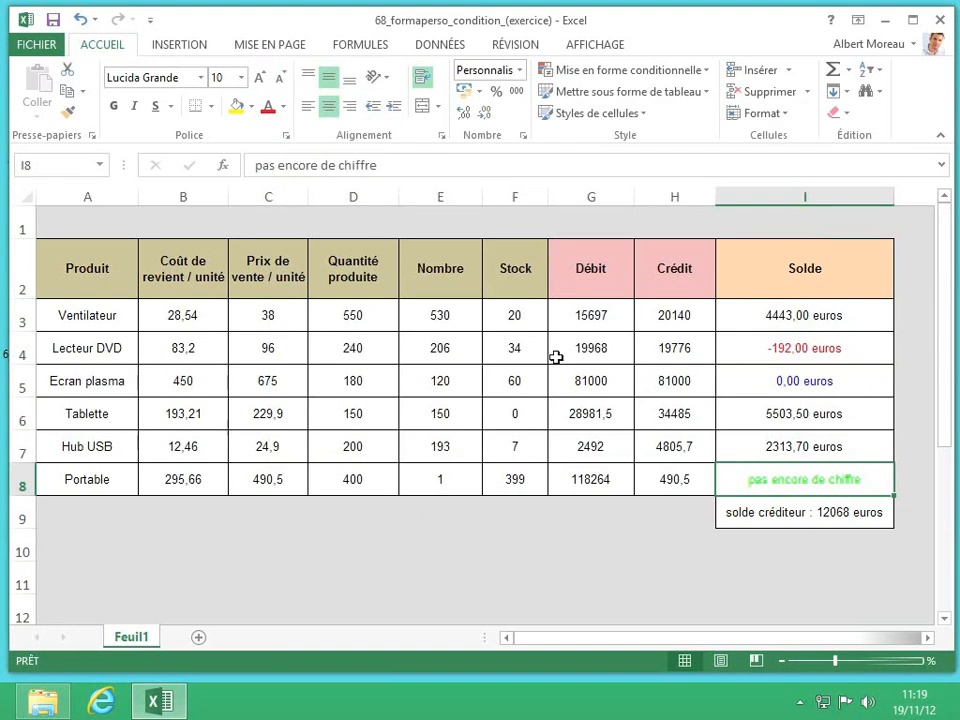
# Start a custom number format for the Stock values in F3:F8 with the red condition section [Rouge][<5]"!".
pyautogui.moveTo(510, 317); pyautogui.dragTo(521, 480)
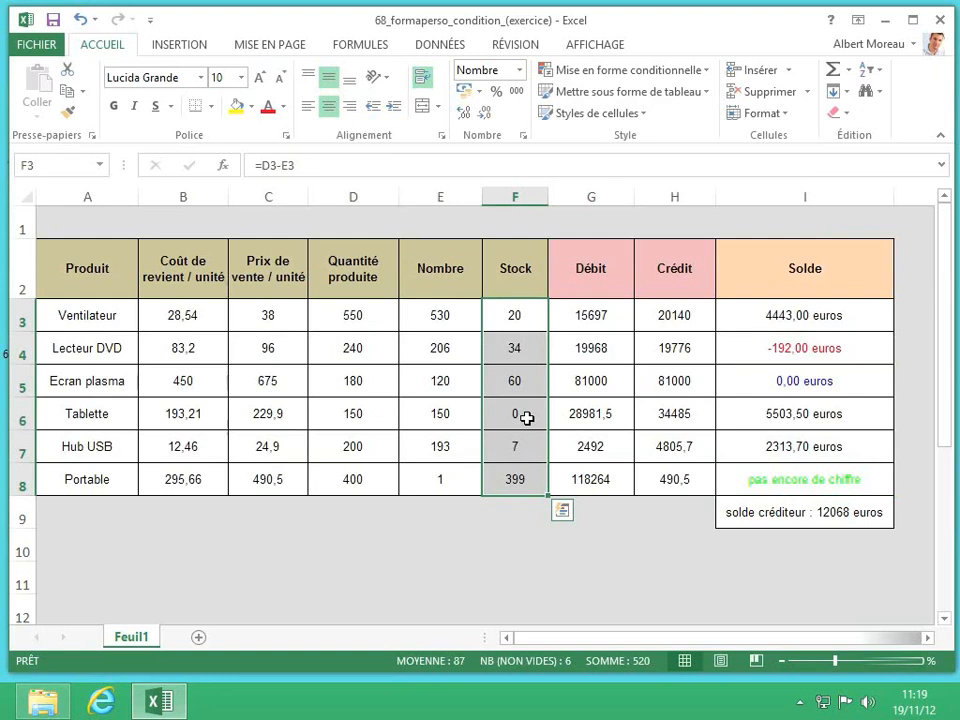
pyautogui.click(519, 69)
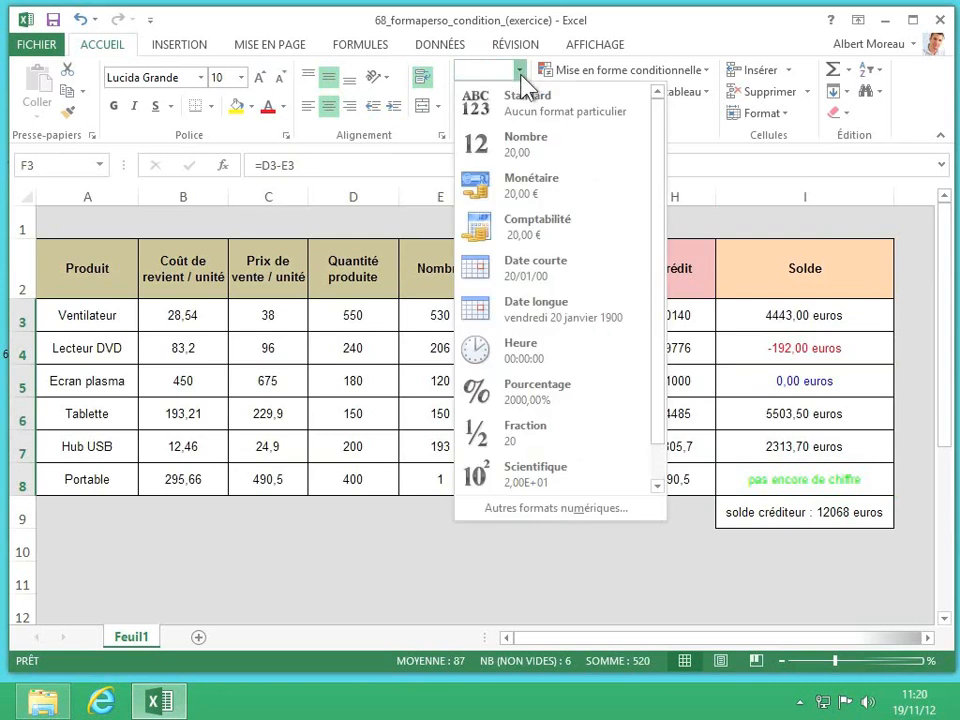
pyautogui.click(550, 512)
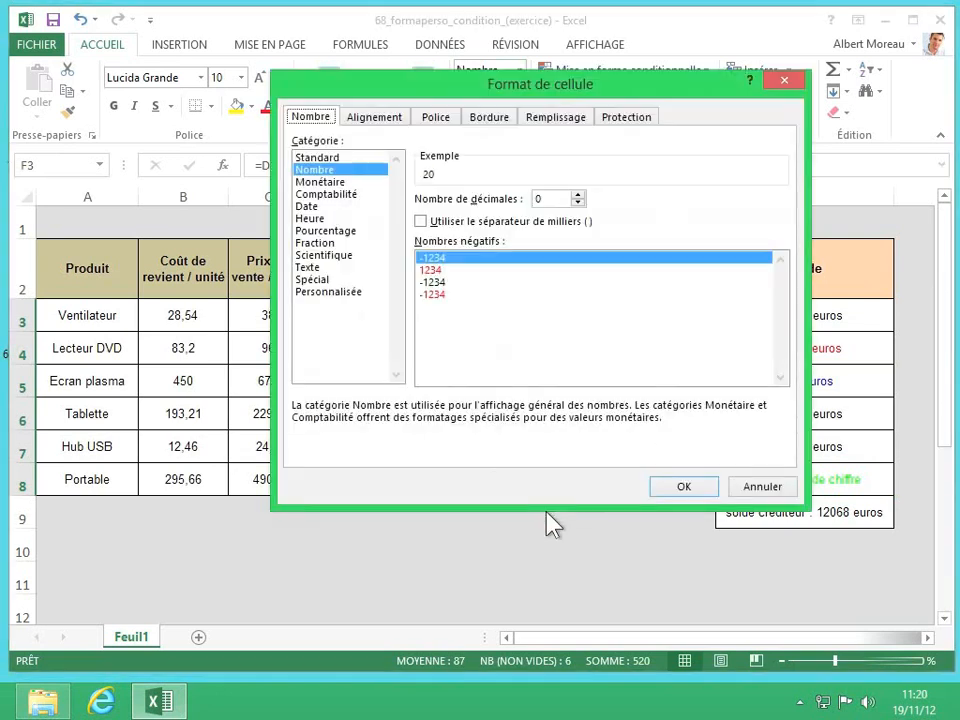
pyautogui.click(326, 292)
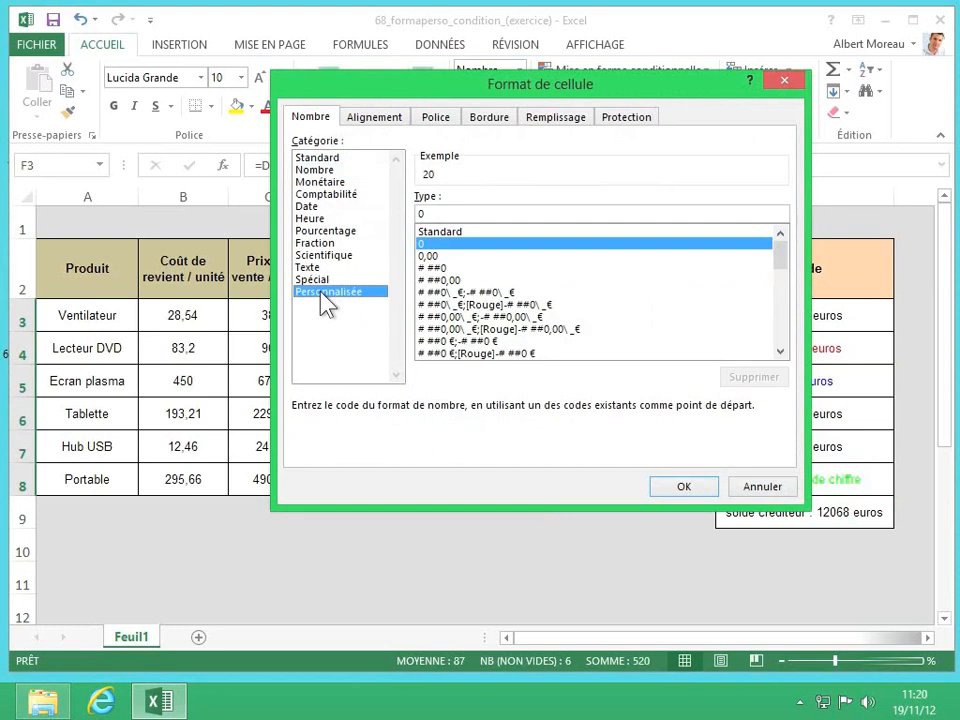
pyautogui.click(497, 212)
pyautogui.press('BackSpace')
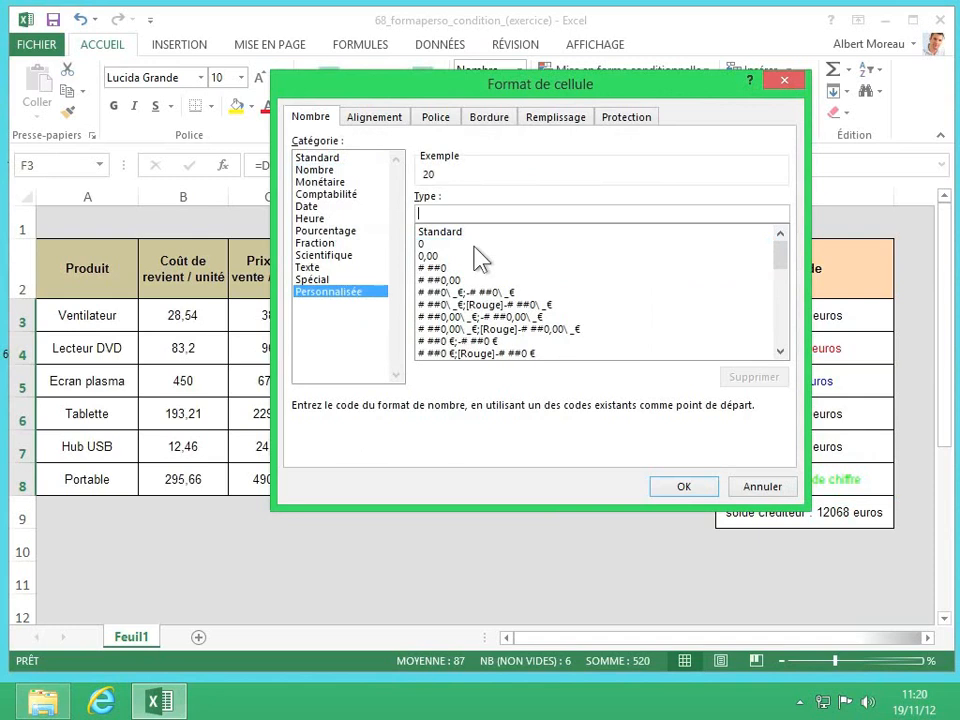
pyautogui.write('[')
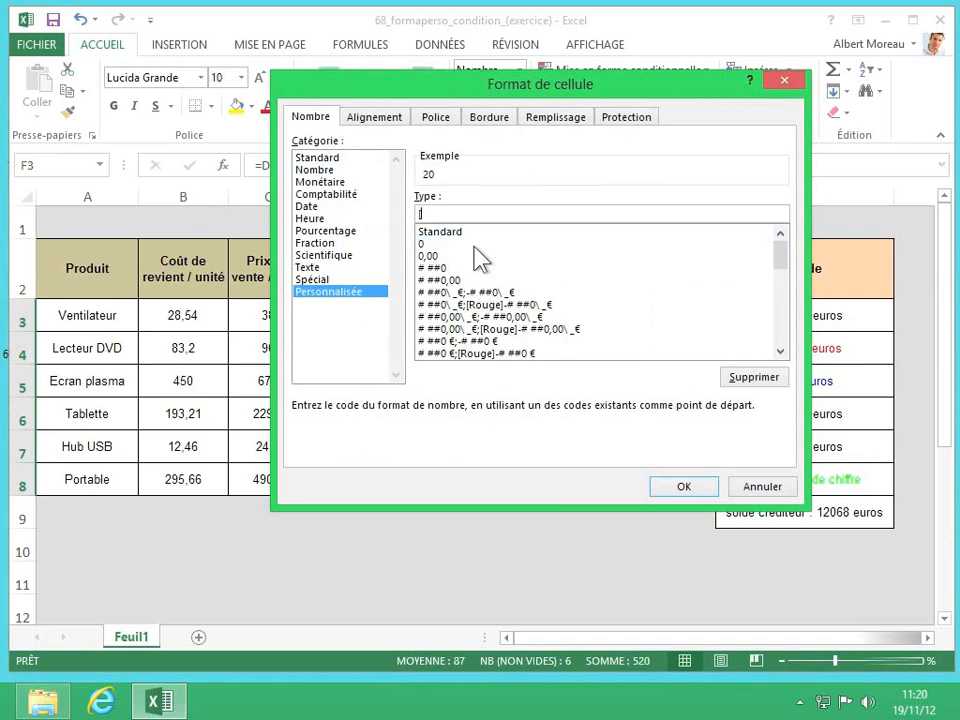
pyautogui.write('Rouge]')
pyautogui.write('[<5]')
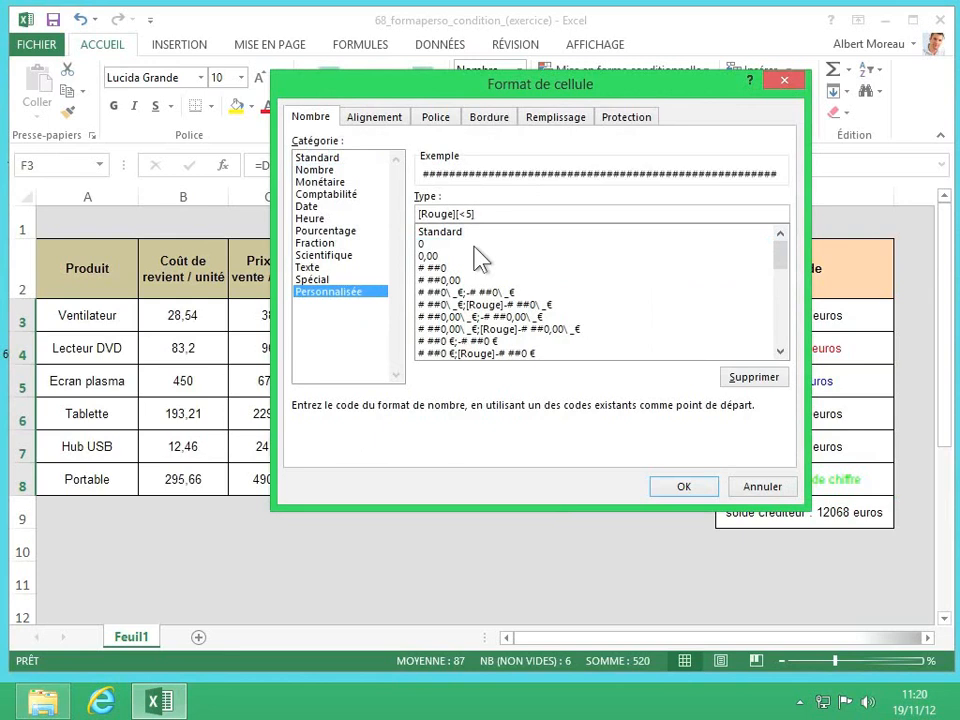
pyautogui.write('"!"')
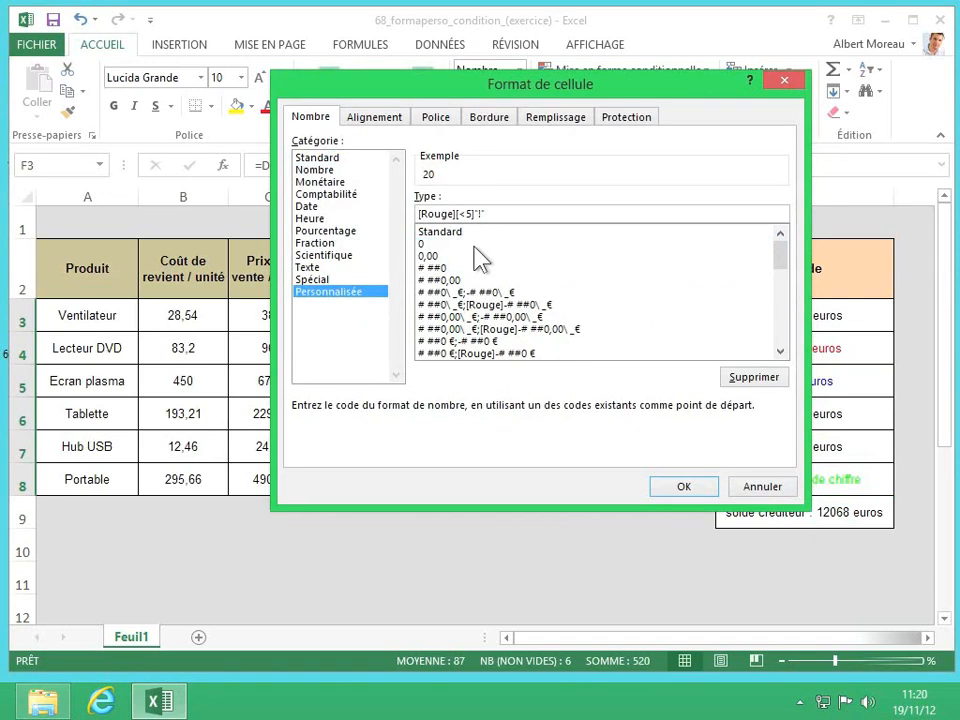
# Complete the section with a space fill and the number (* 0), add ;0 for other values, and apply the format to F3:F8.
pyautogui.write('*')
pyautogui.write('0;0;00')
pyautogui.press('BackSpace')
pyautogui.press('BackSpace')
pyautogui.press('BackSpace')
pyautogui.click(676, 488)
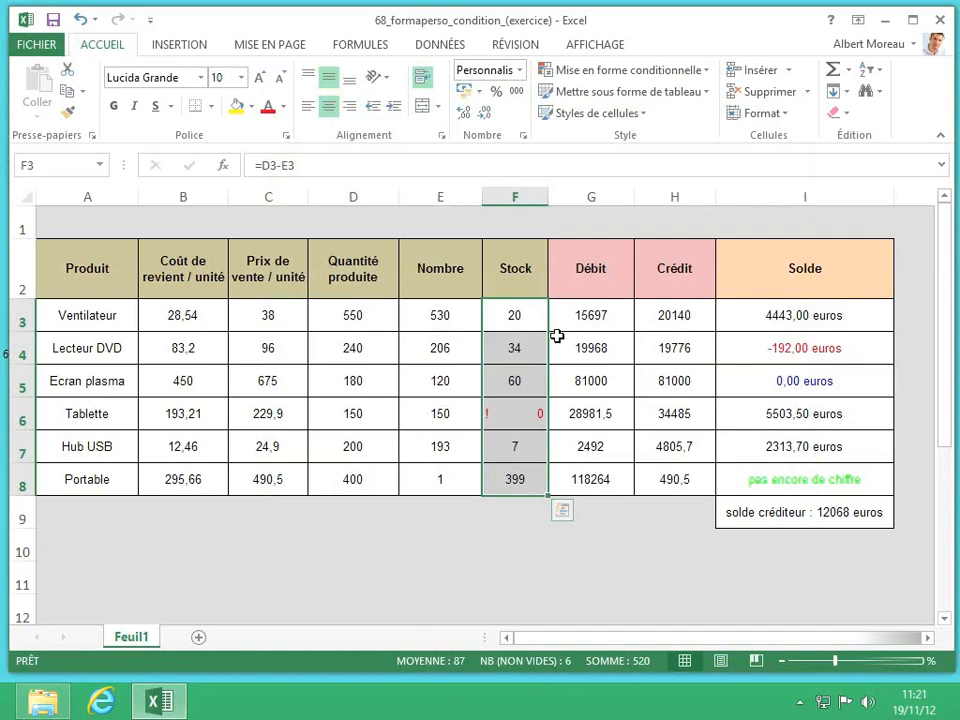
# Test the Stock format by entering 1 and then 4 as the Tablette stock in F6.
pyautogui.click(532, 315)
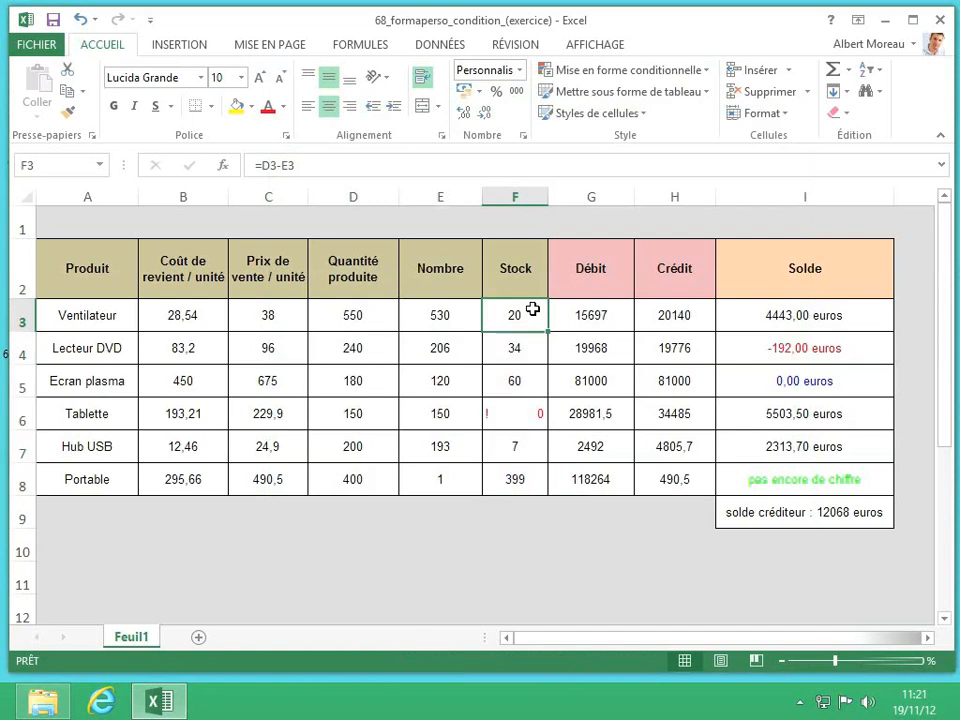
pyautogui.click(518, 423)
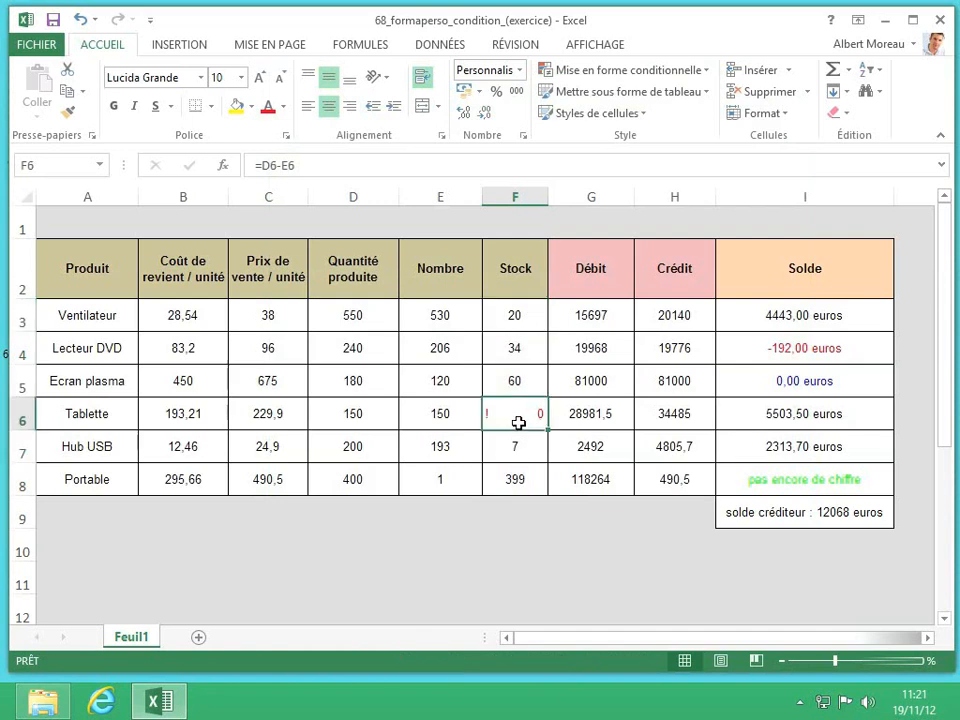
pyautogui.write('1')
pyautogui.press('Return')
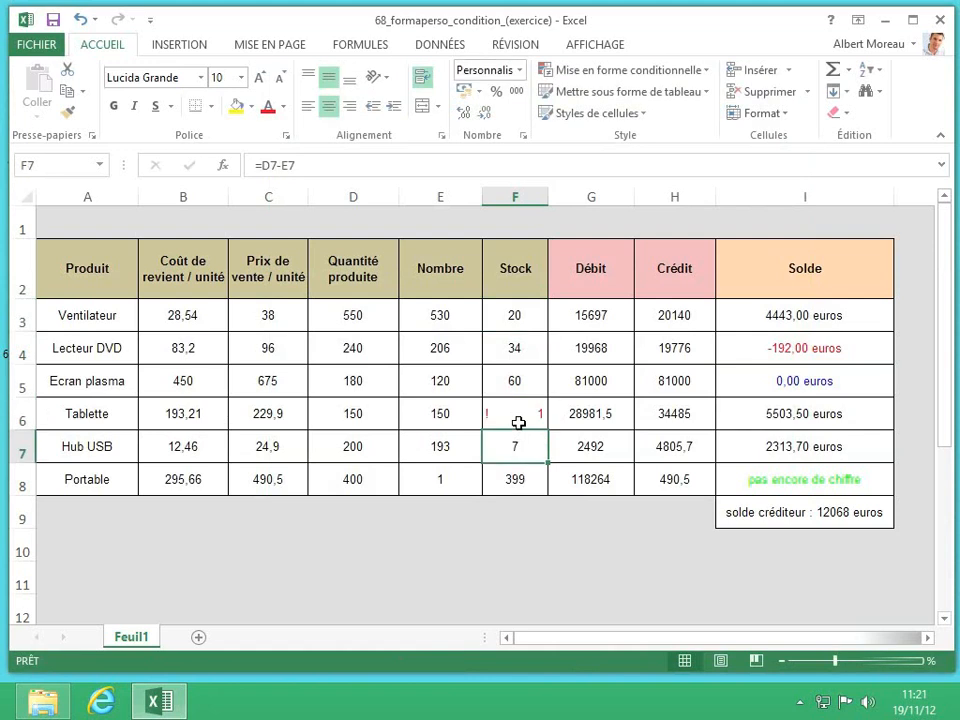
pyautogui.click(516, 422)
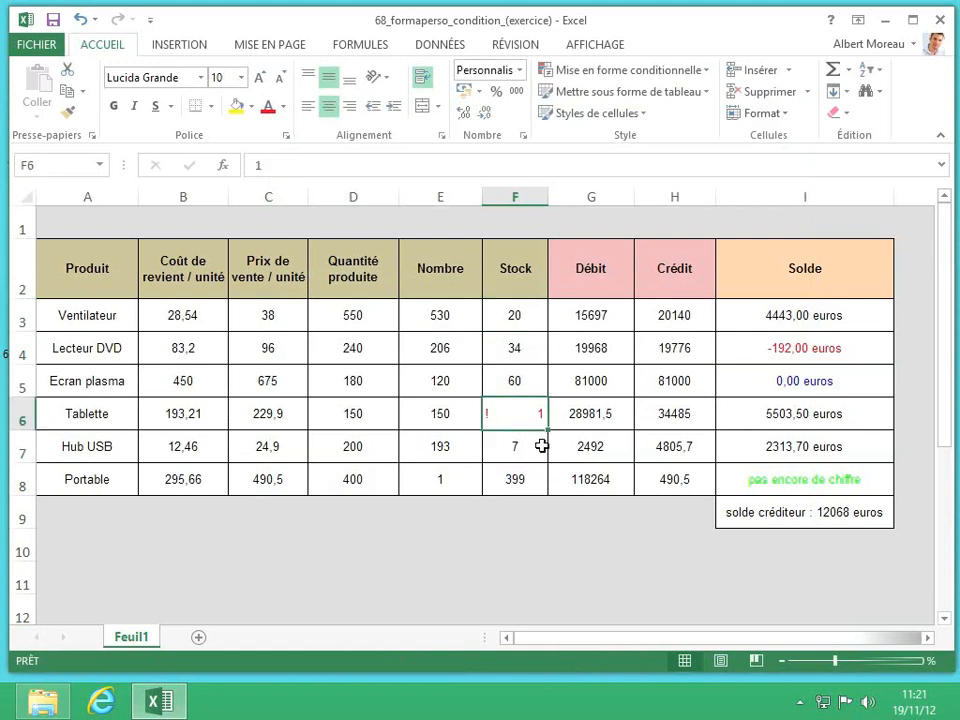
pyautogui.write('4')
pyautogui.press('Return')
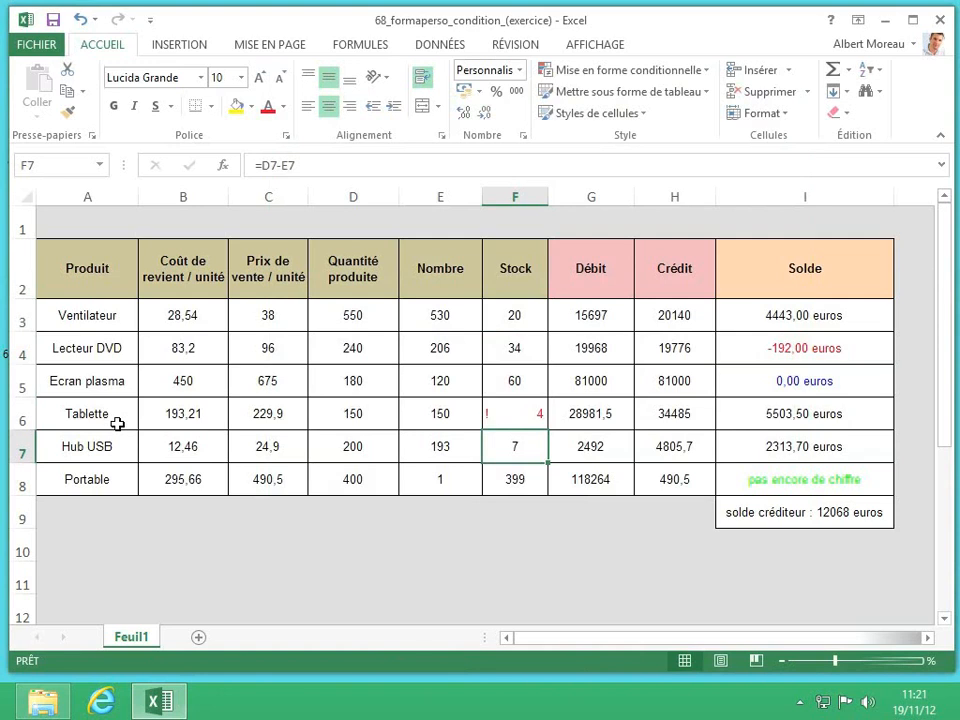
# Start a custom number format for the Nombre values in E3:E8 with the plural section [>1]#" ventes".
pyautogui.click(427, 315)
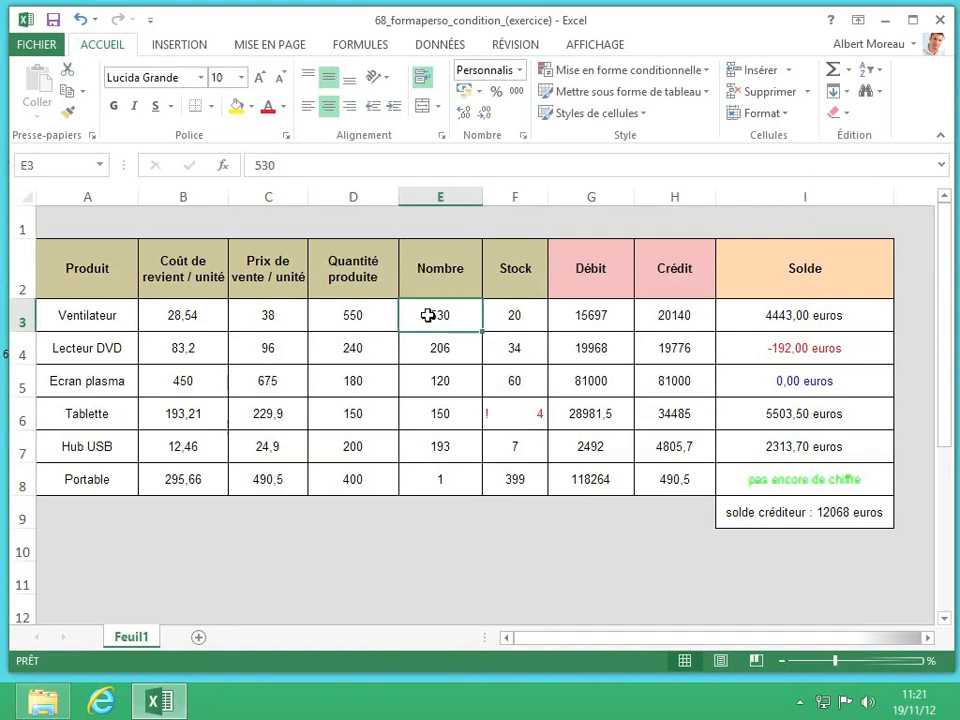
pyautogui.moveTo(427, 315); pyautogui.dragTo(444, 482)
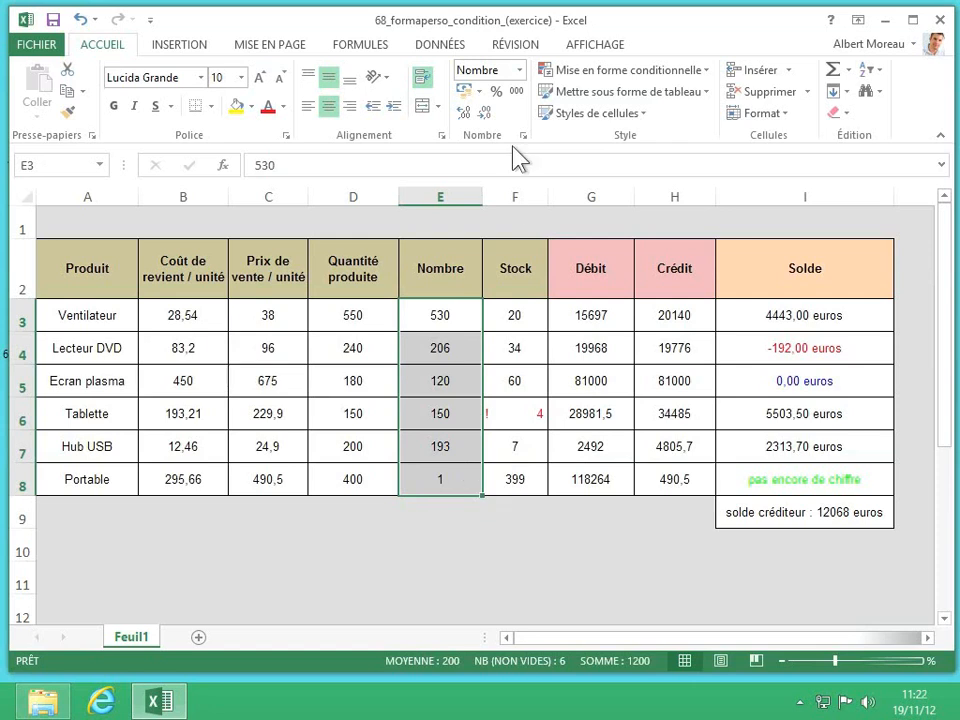
pyautogui.click(519, 70)
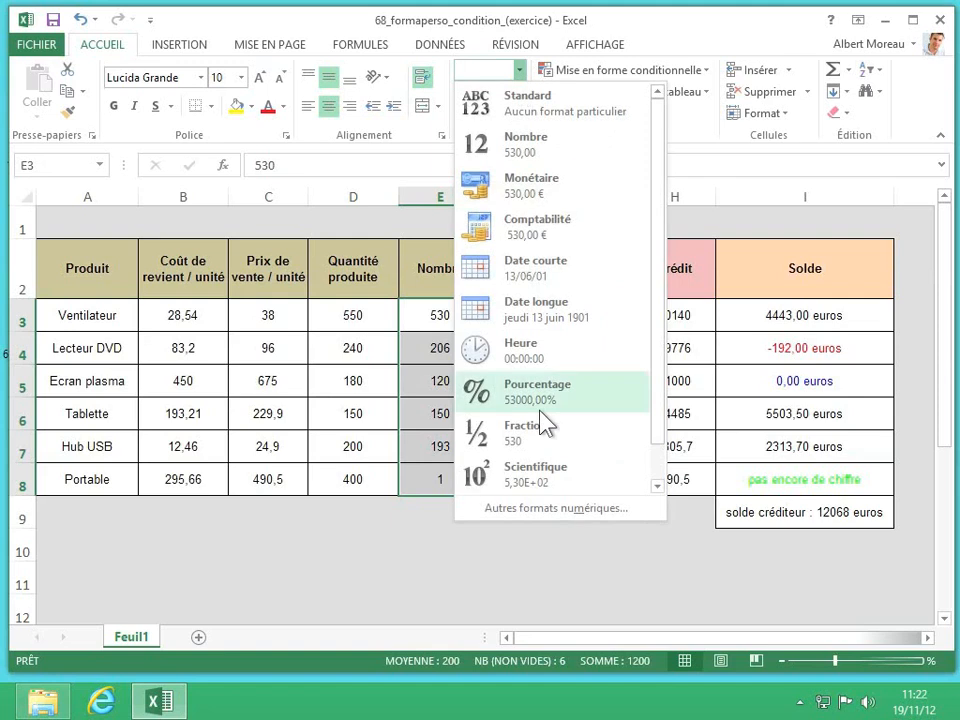
pyautogui.click(540, 508)
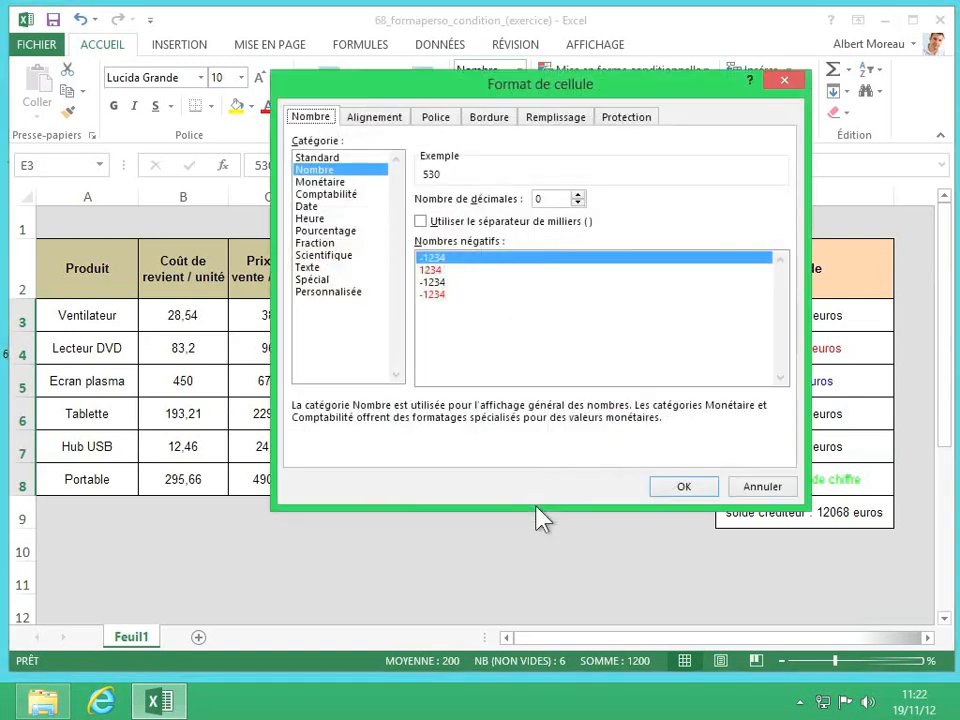
pyautogui.click(348, 292)
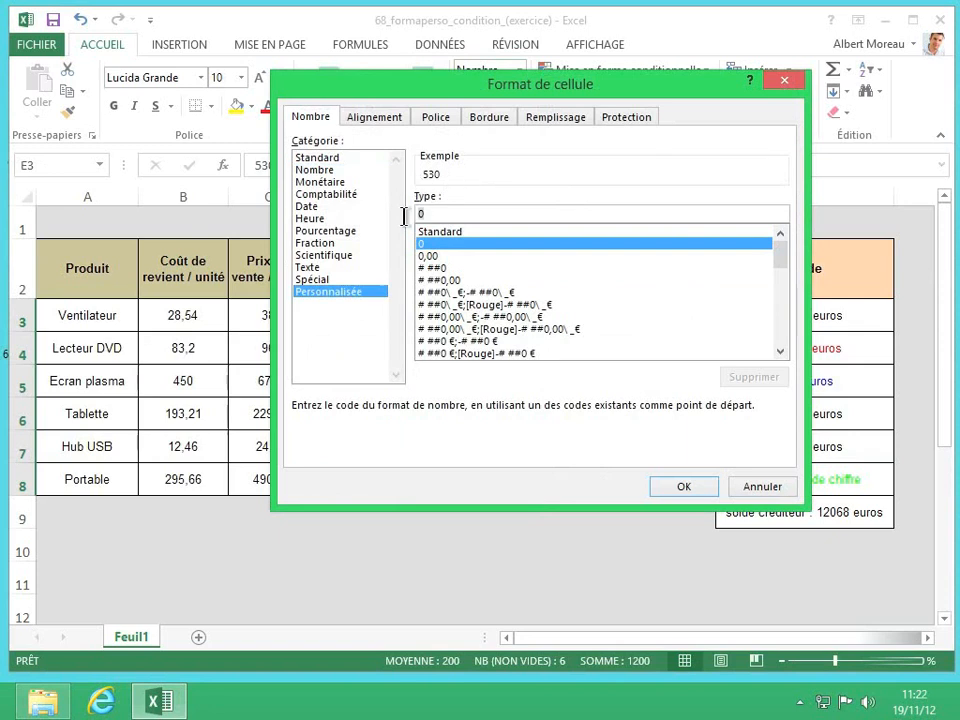
pyautogui.press('BackSpace')
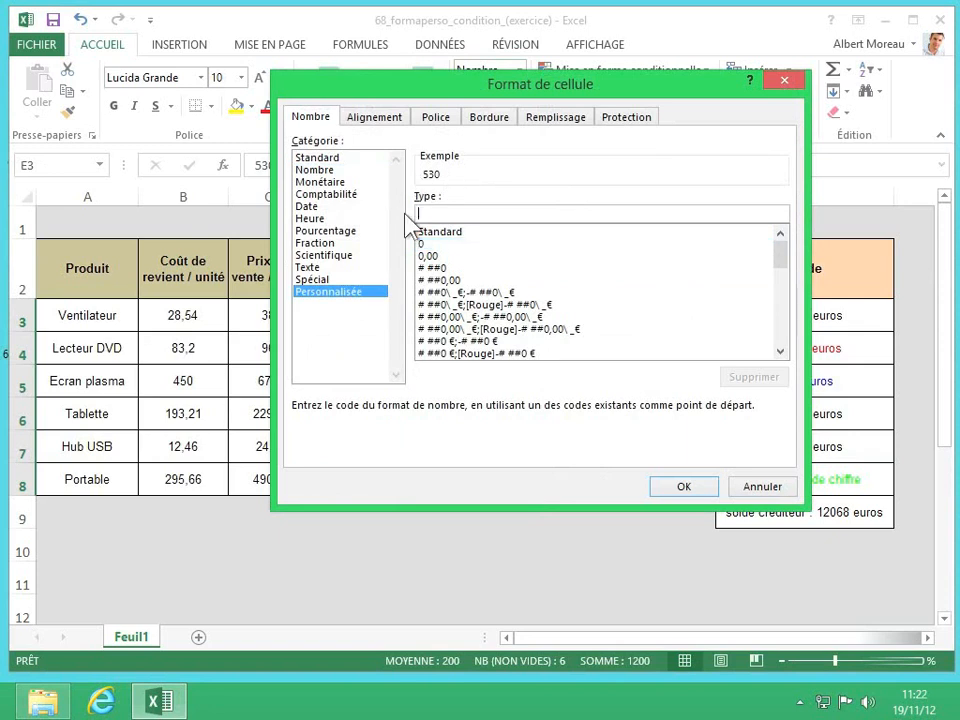
pyautogui.write('[')
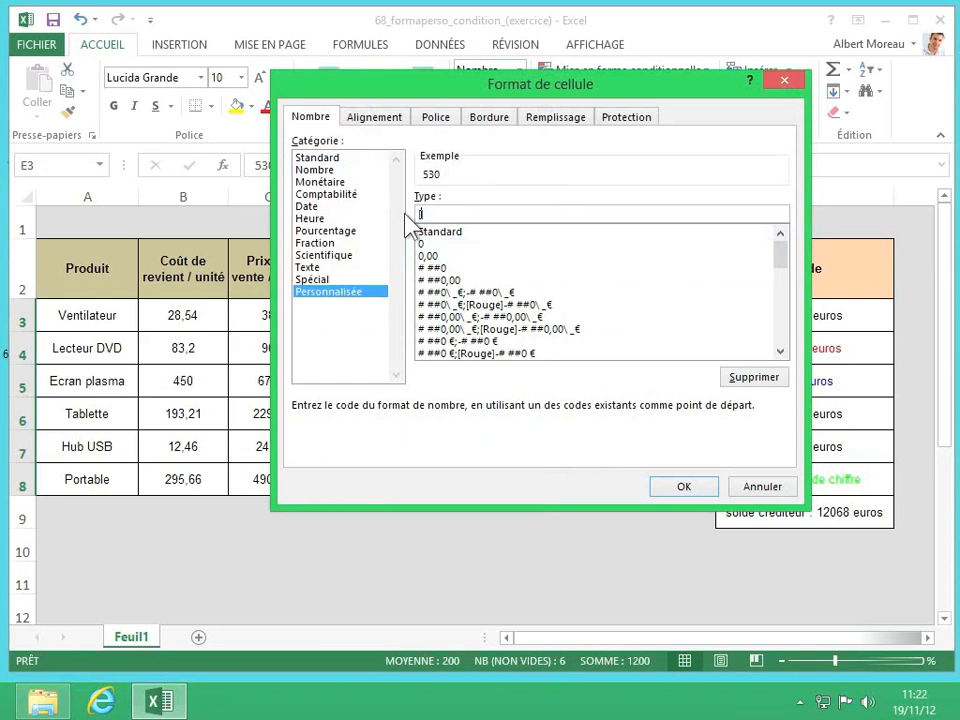
pyautogui.write('> 1]#" ventes"')
# Add the singular section #" vente" after a semicolon, apply the format to E3:E8, and check cells E3 and E8.
pyautogui.write(';')
pyautogui.write('#')
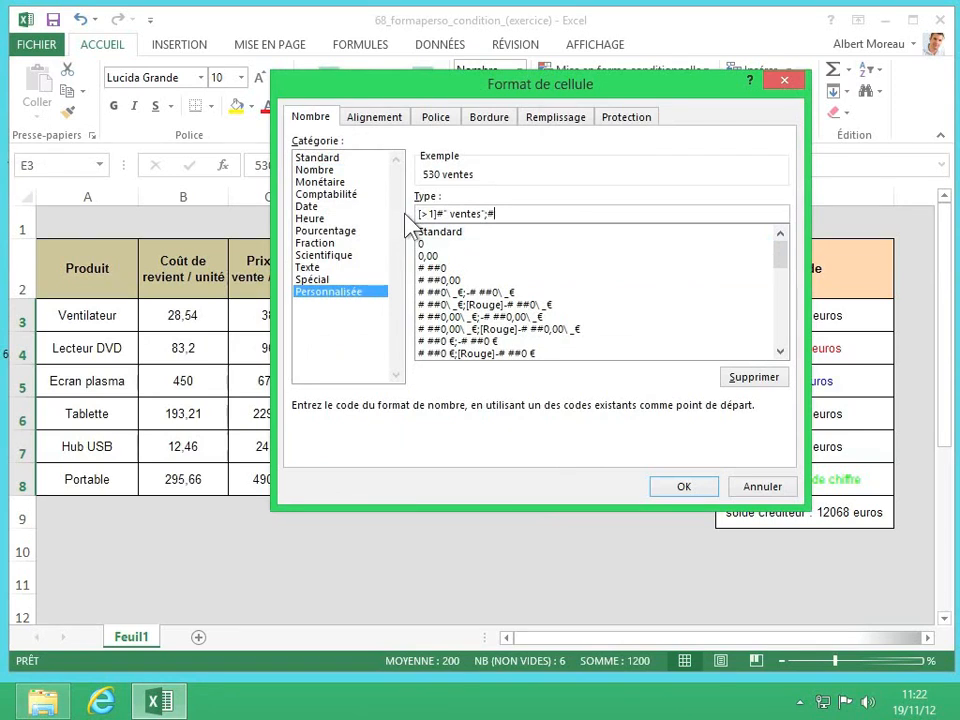
pyautogui.write('" vente"')
pyautogui.click(683, 489)
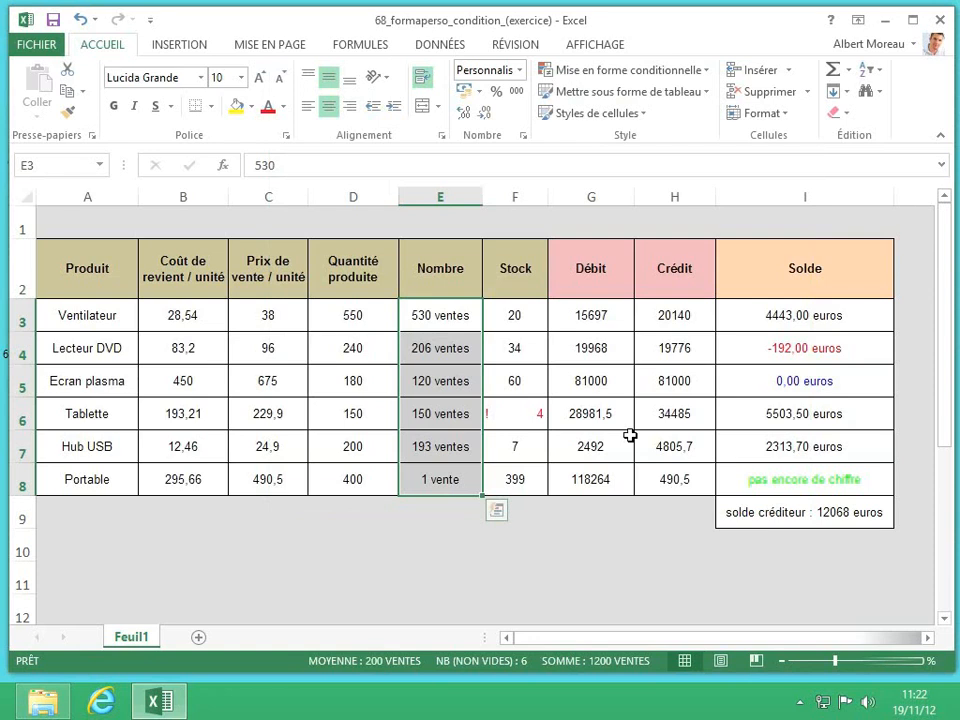
pyautogui.click(474, 321)
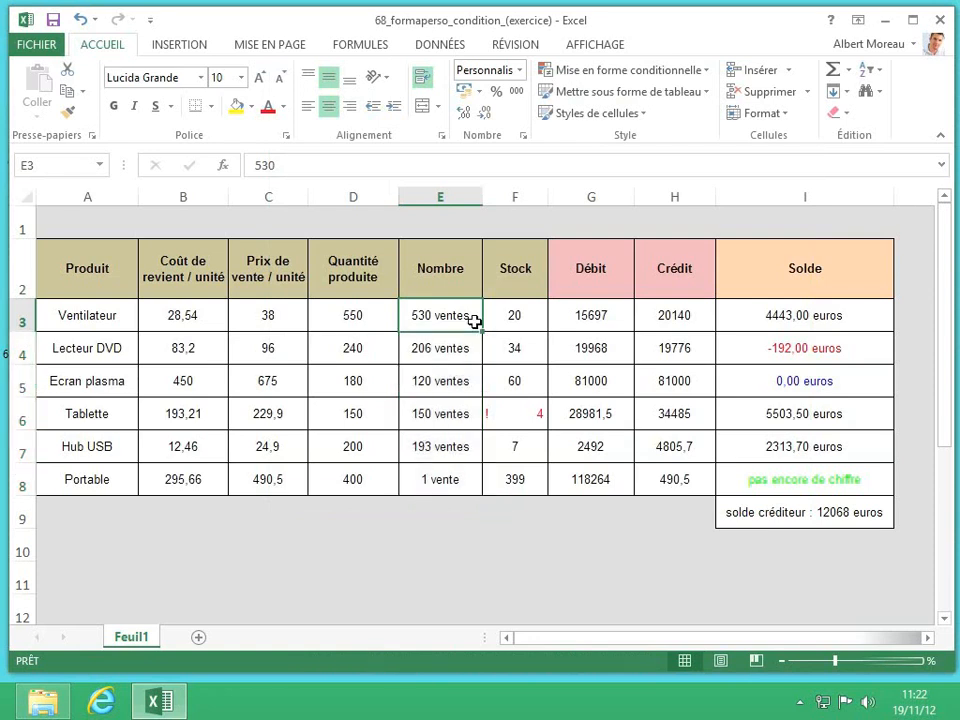
pyautogui.click(472, 477)
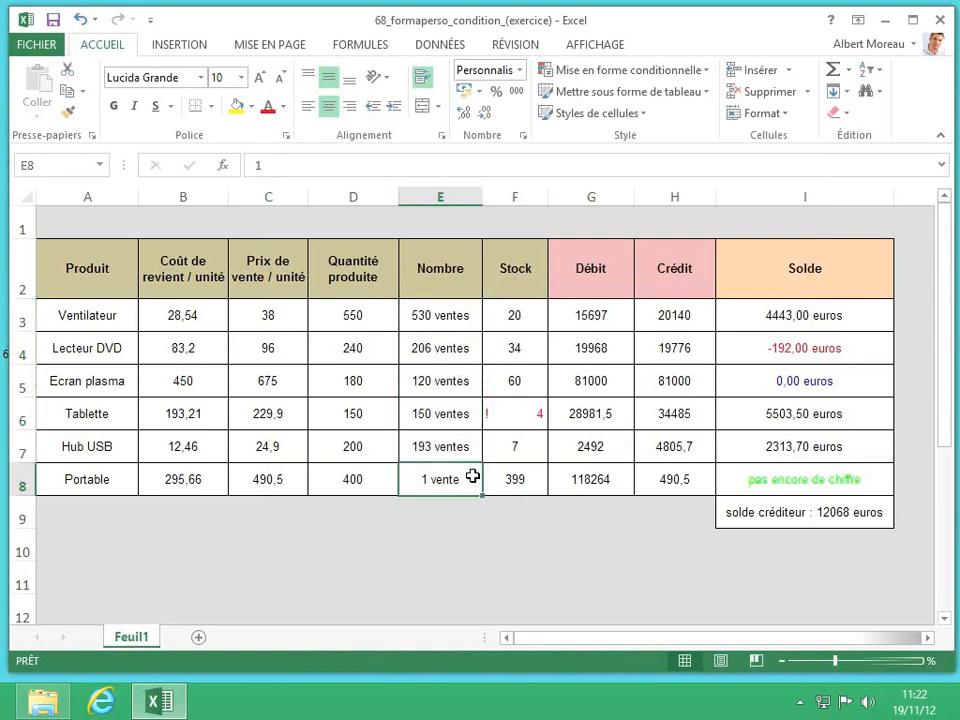